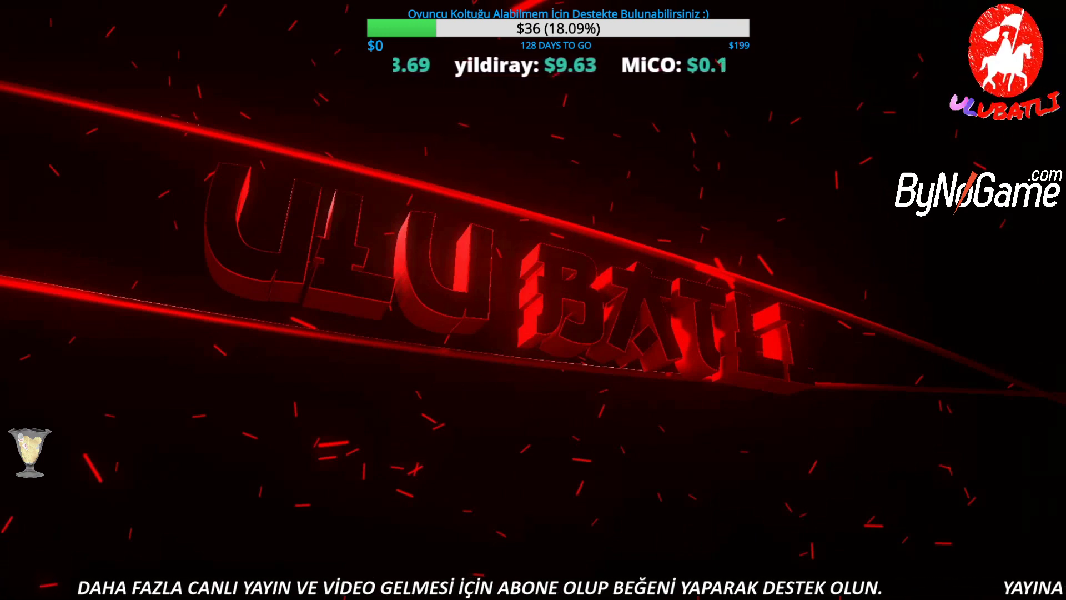
# Switch to Google Chrome, open the BFME2 ROTWK Ennorath Mod v1.9.1 installation video from the channel's videos, and pause playback.
pyautogui.click(228, 592)
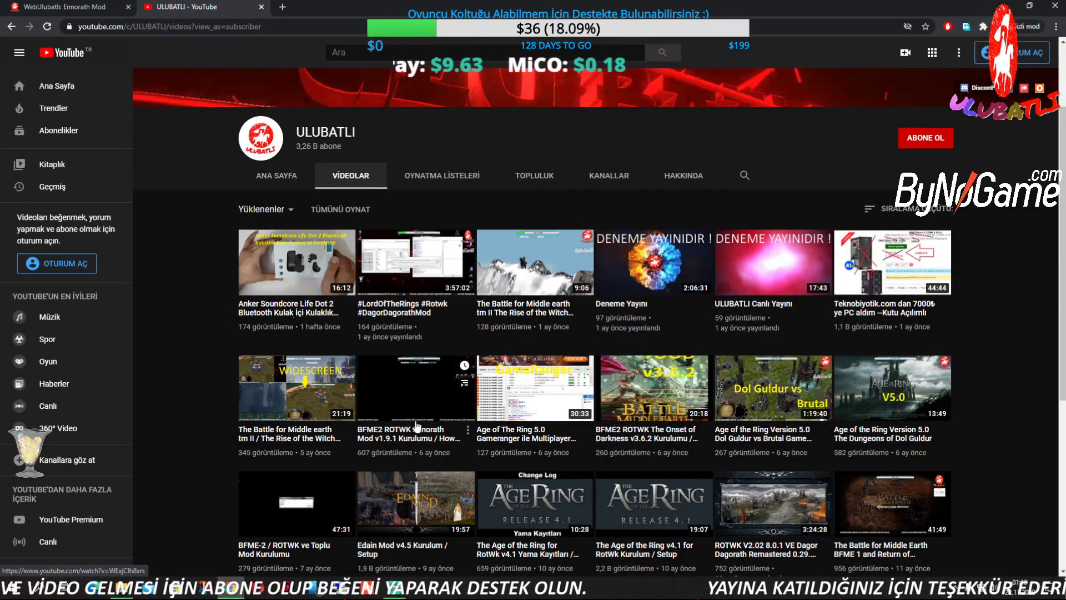
pyautogui.click(417, 413)
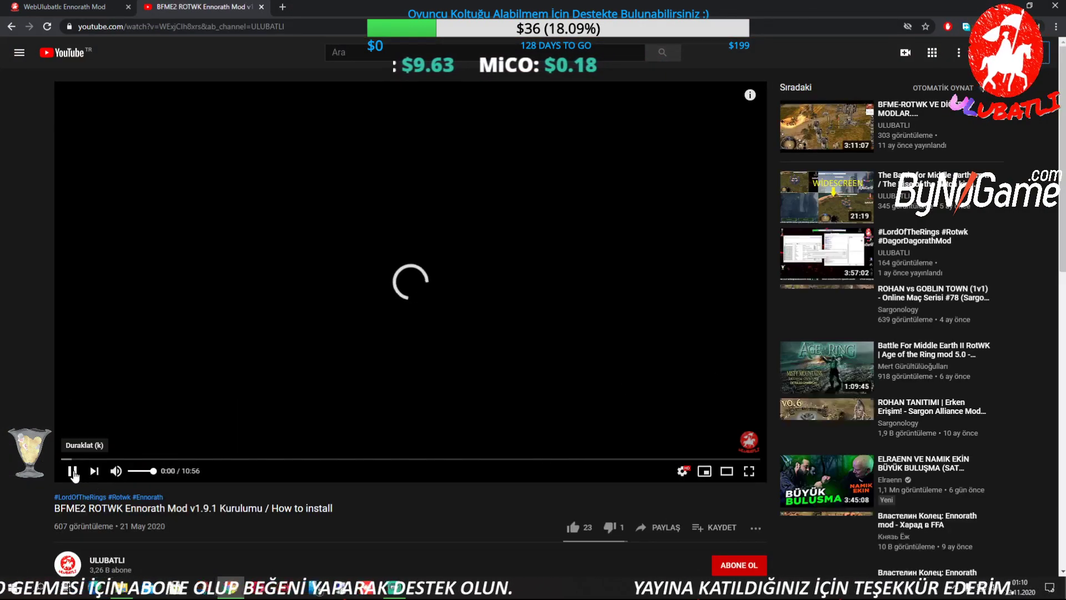
pyautogui.click(72, 471)
# Skim the paused installation video up to 5:07 and look over the details below it.
pyautogui.click(115, 458)
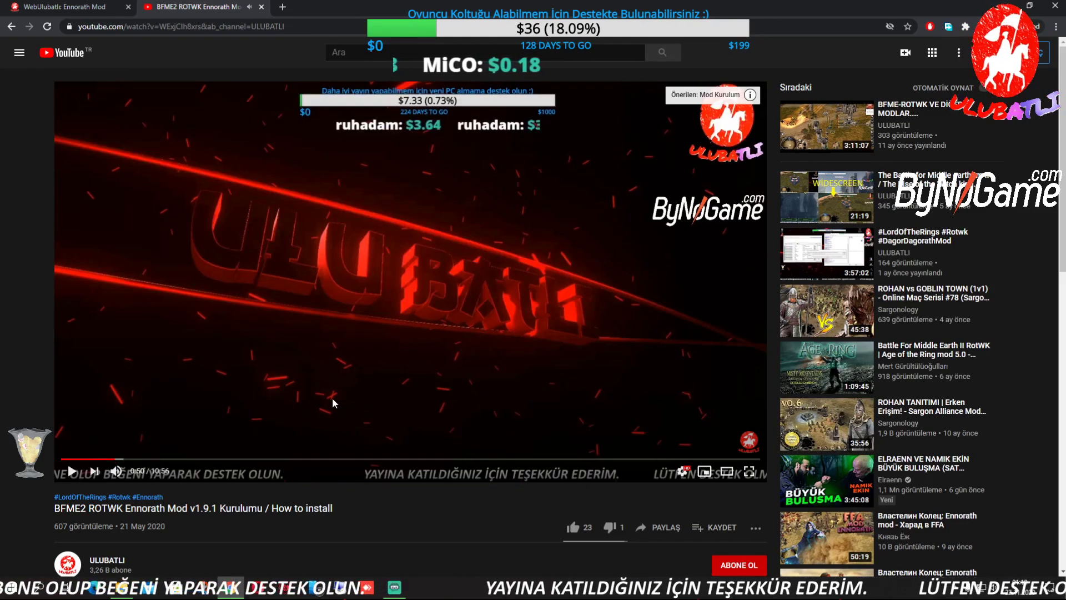
pyautogui.click(231, 459)
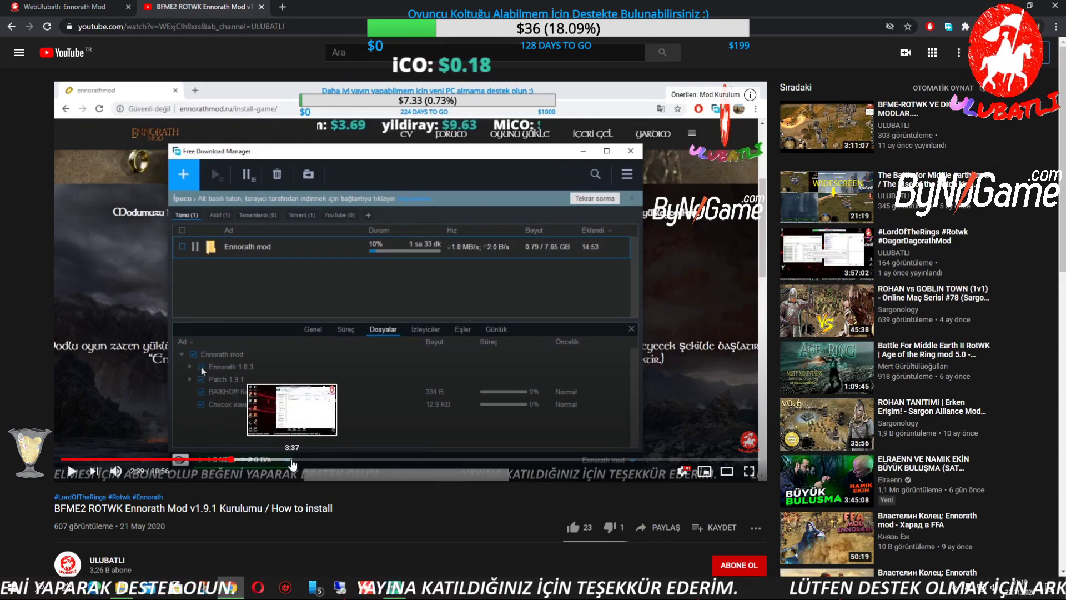
pyautogui.click(291, 459)
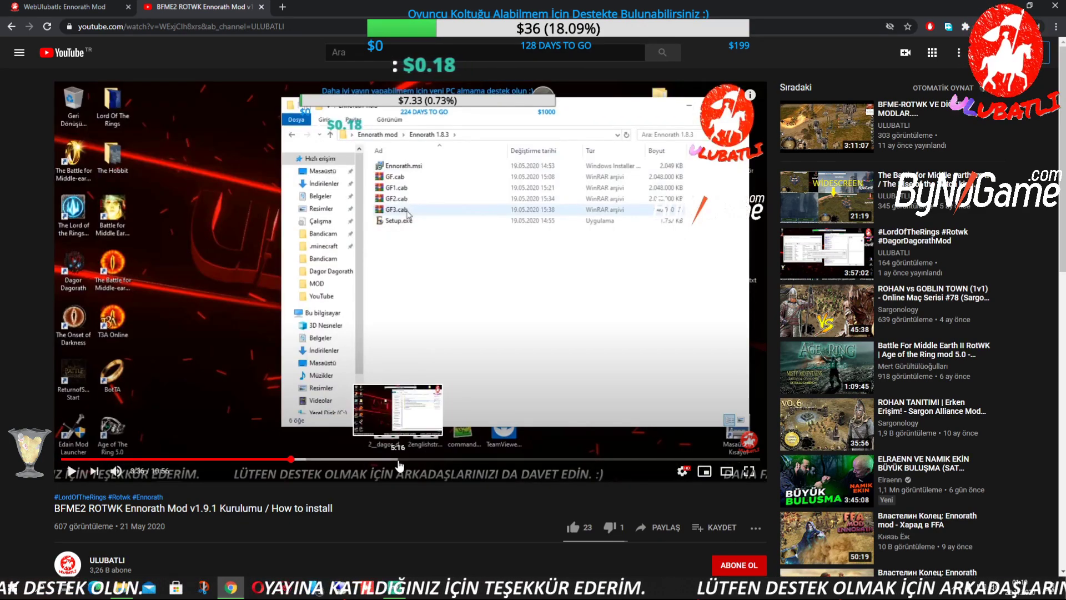
pyautogui.click(389, 460)
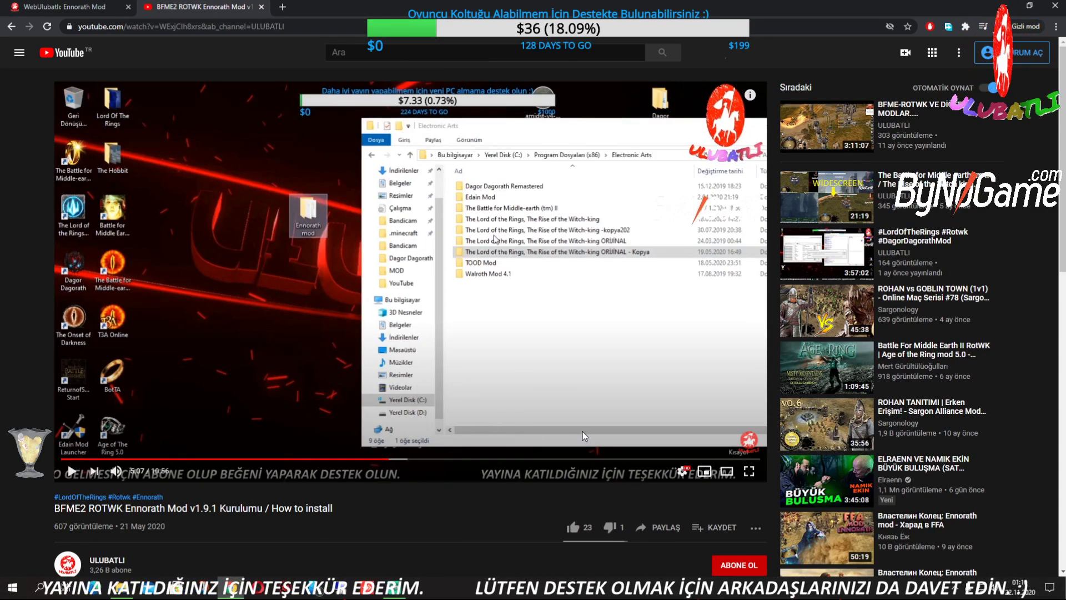
pyautogui.scroll(-4, 583, 435)
pyautogui.scroll(2, 587, 437)
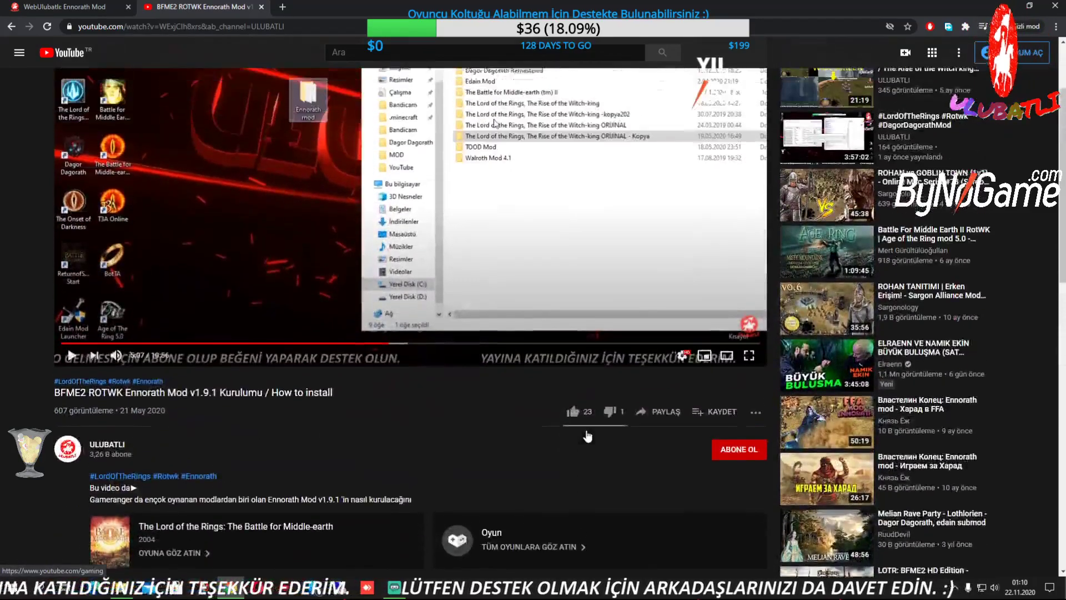
pyautogui.scroll(1, 587, 437)
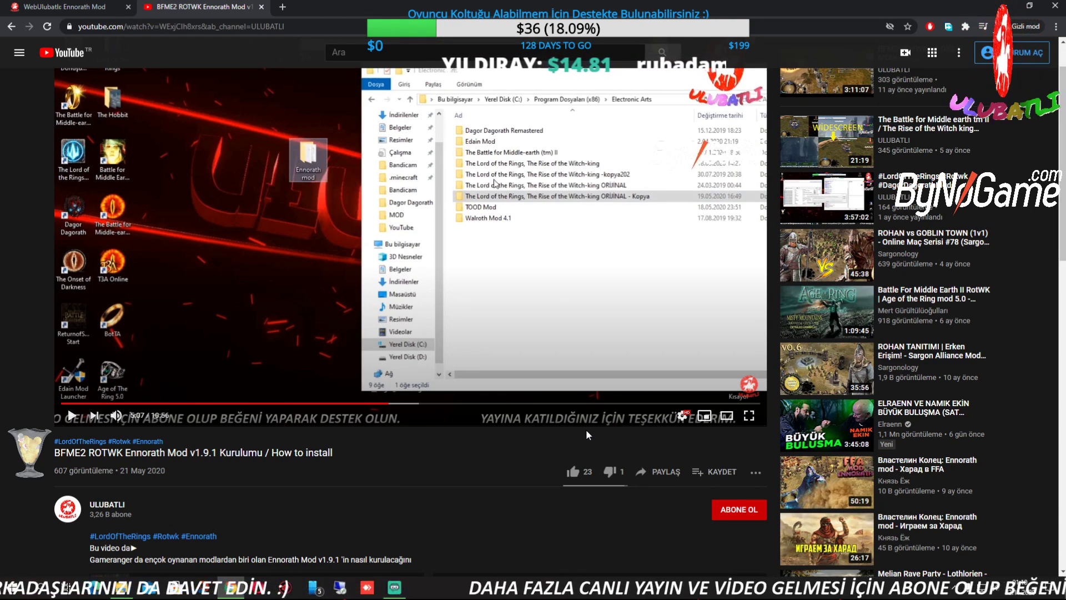
# Minimize the browser and open the Roaming application data folder by searching Windows for %APPDATA%.
pyautogui.click(1004, 5)
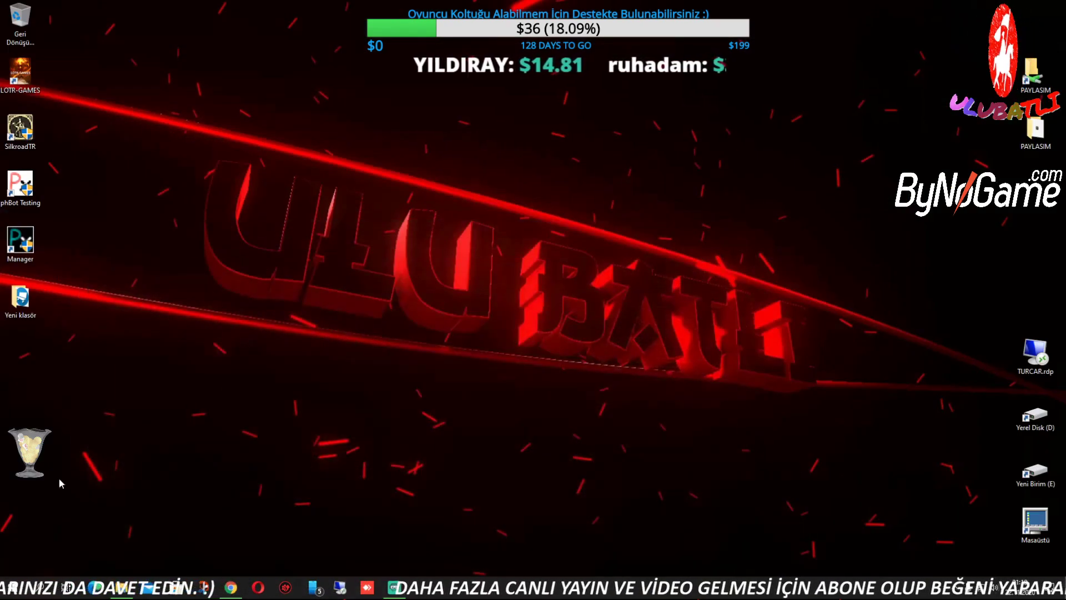
pyautogui.click(33, 591)
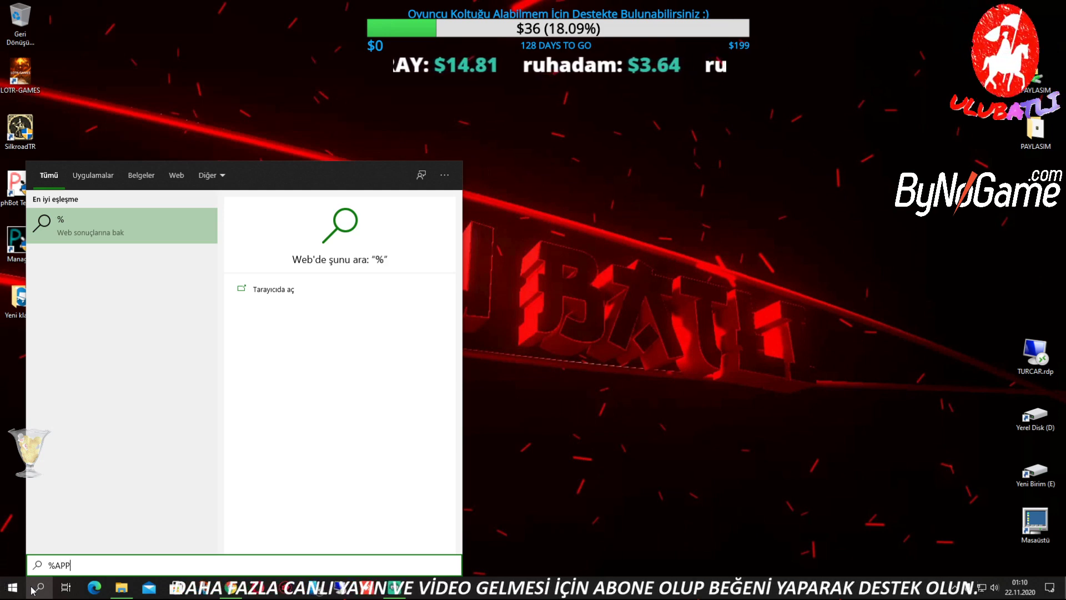
pyautogui.write('%APPDATA')
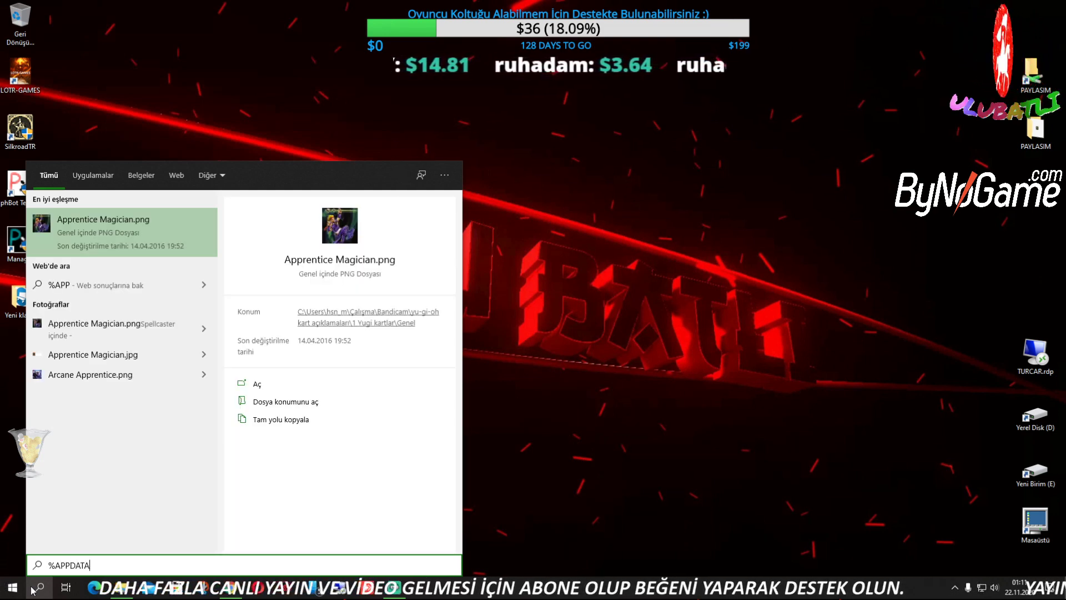
pyautogui.write('%')
pyautogui.press('Return')
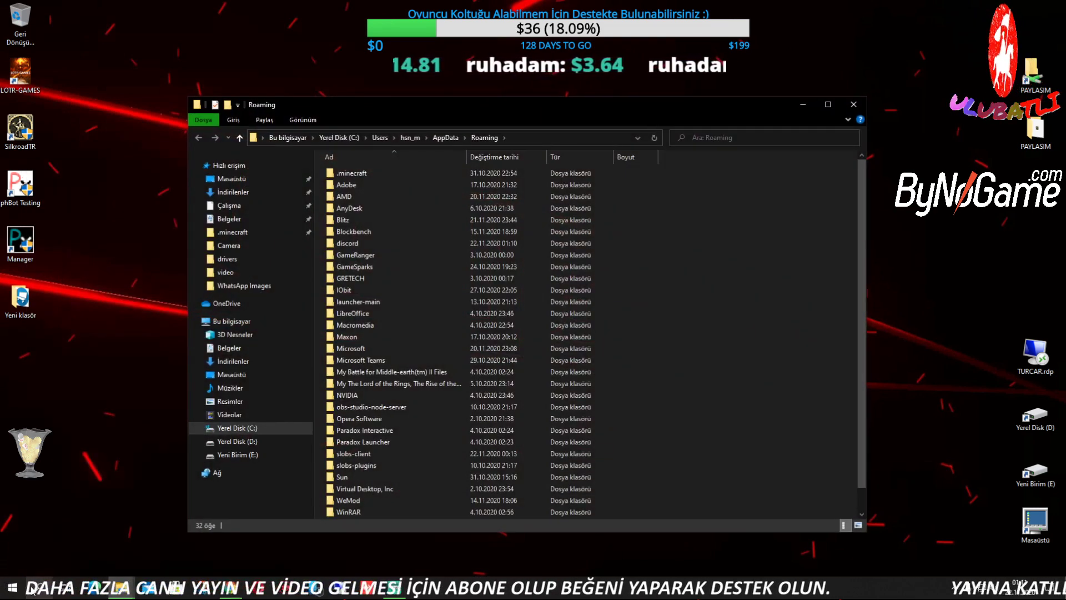
# Widen the name column, examine the Battle for Middle-earth II and Rise of the Witch-king folders, including the Russian-named ones, and close the window.
pyautogui.click(403, 372)
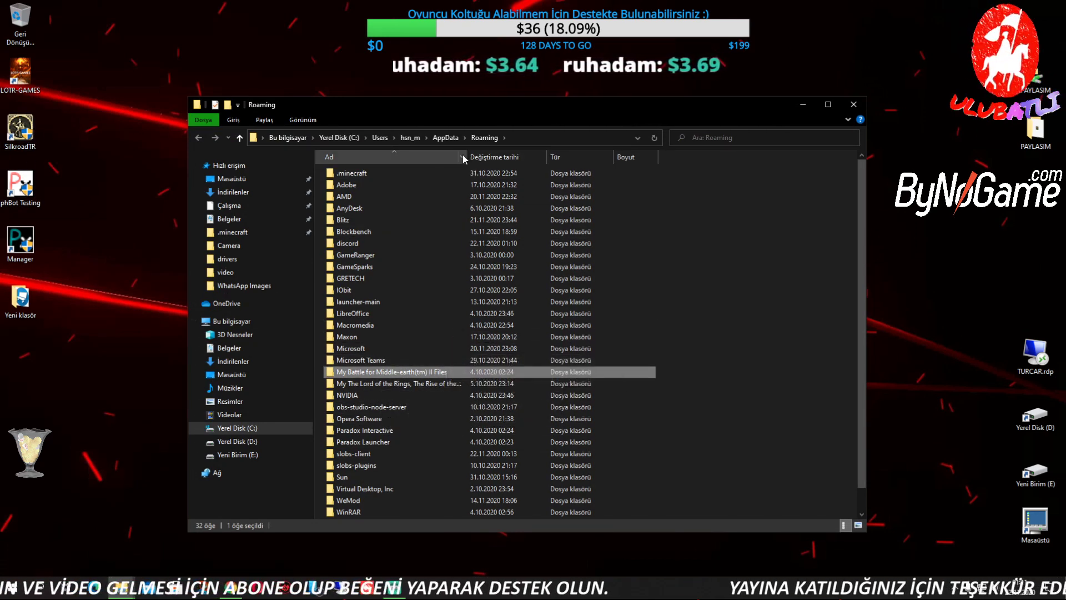
pyautogui.moveTo(466, 156); pyautogui.dragTo(537, 156)
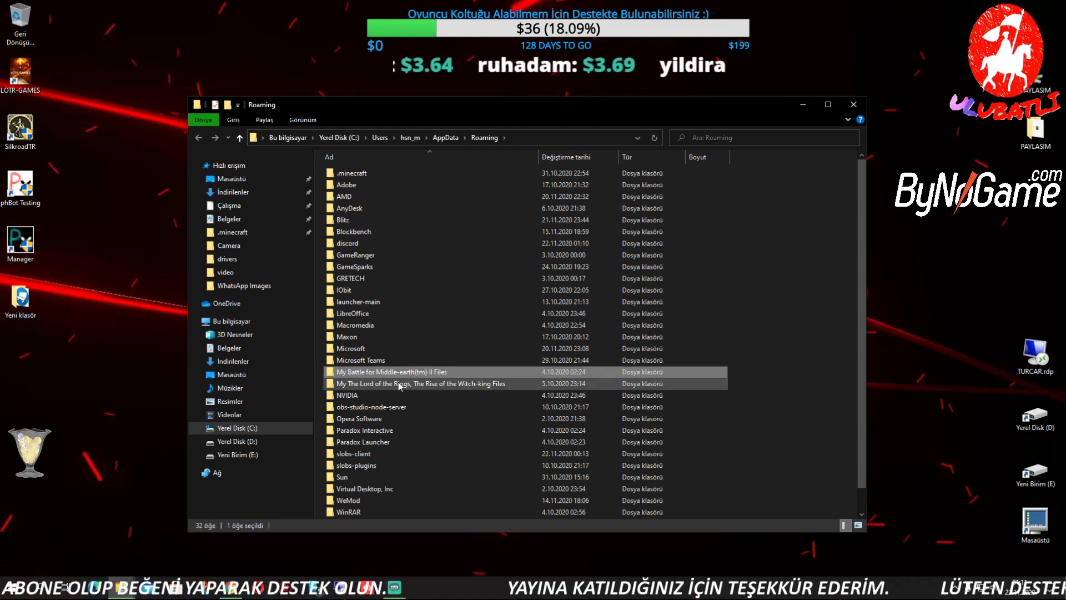
pyautogui.scroll(-1, 394, 390)
pyautogui.click(379, 511)
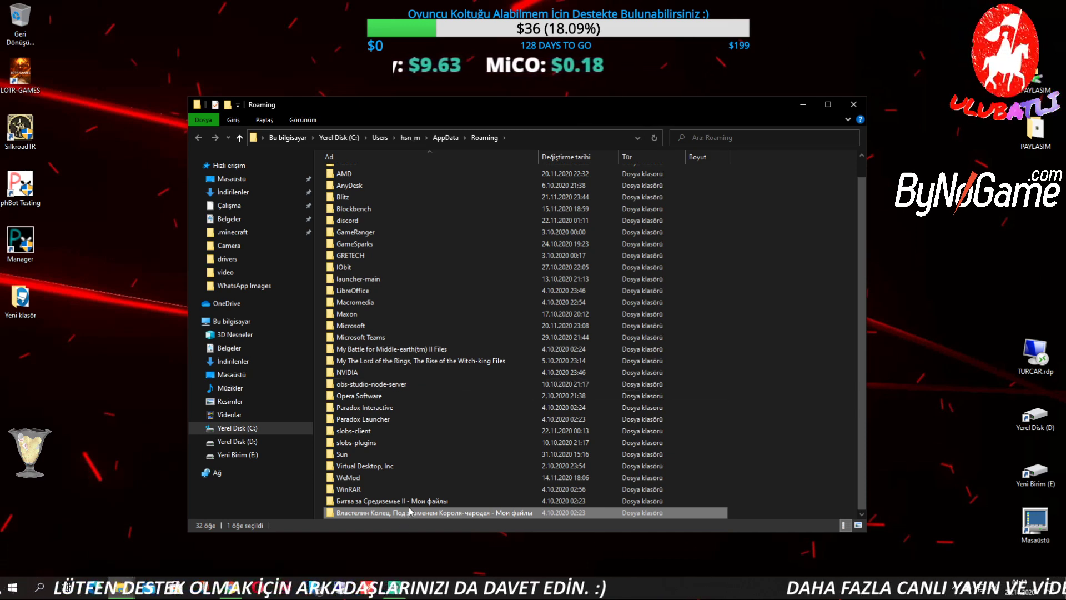
pyautogui.click(853, 105)
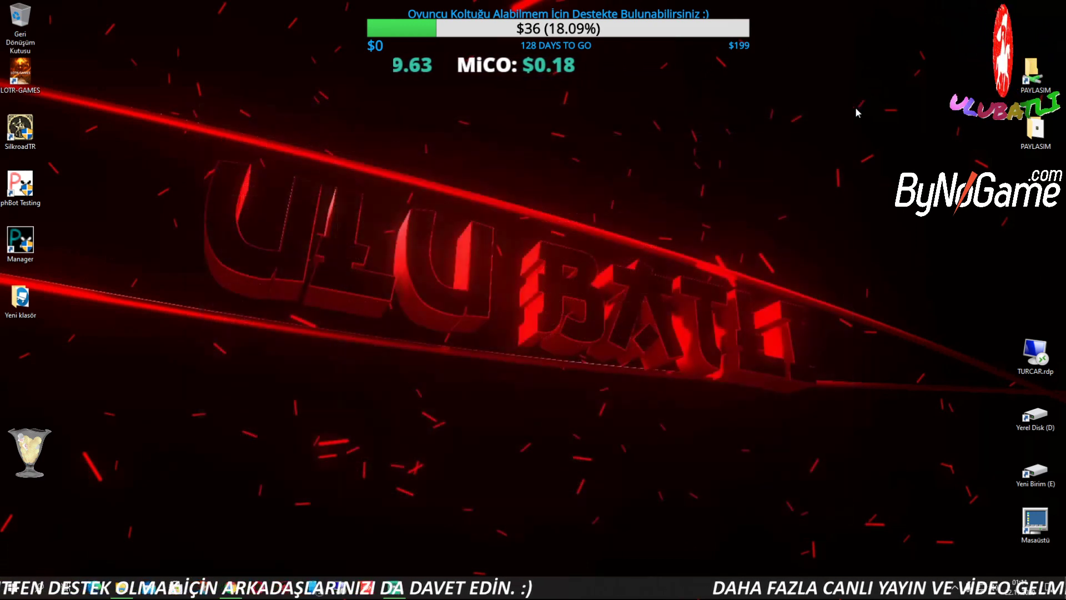
# Return to Chrome, close the YouTube video, and review the Ennorath Mod page's download links and installation instructions.
pyautogui.click(388, 588)
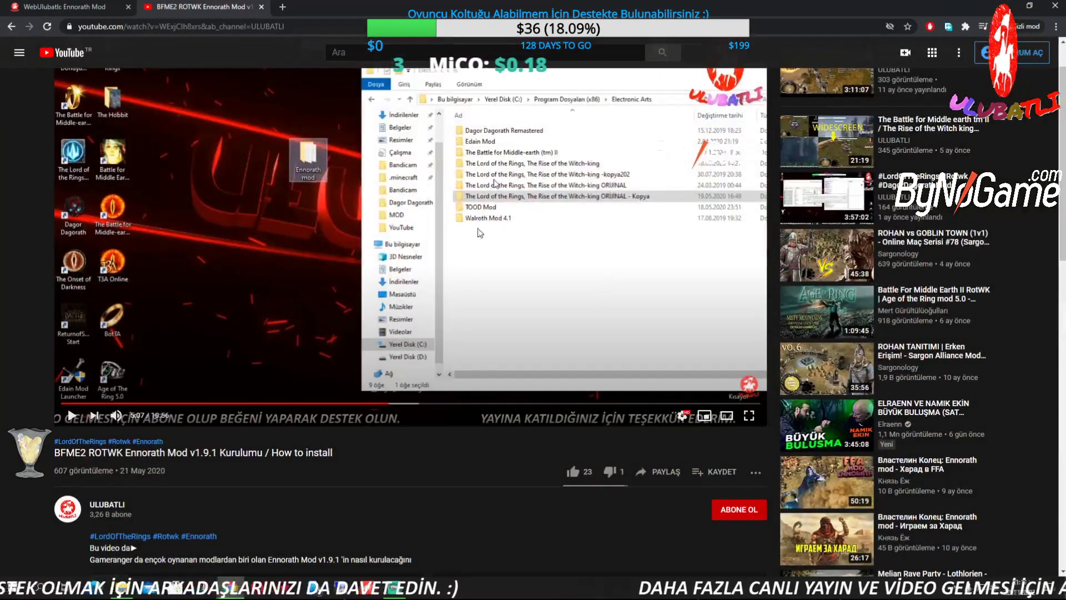
pyautogui.hotkey('ctrl', 'w')
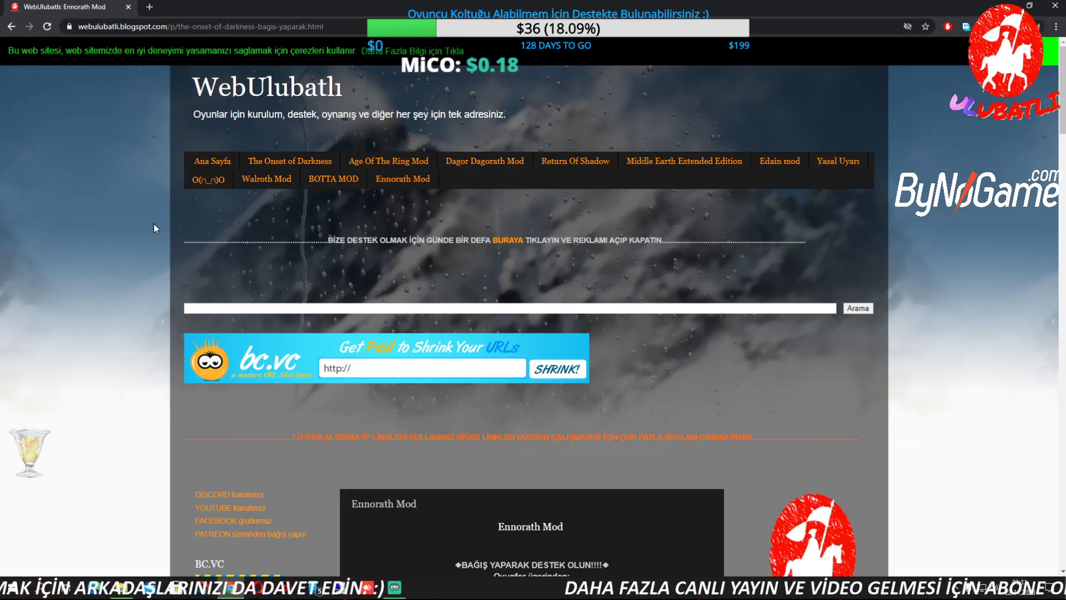
pyautogui.scroll(-1, 422, 189)
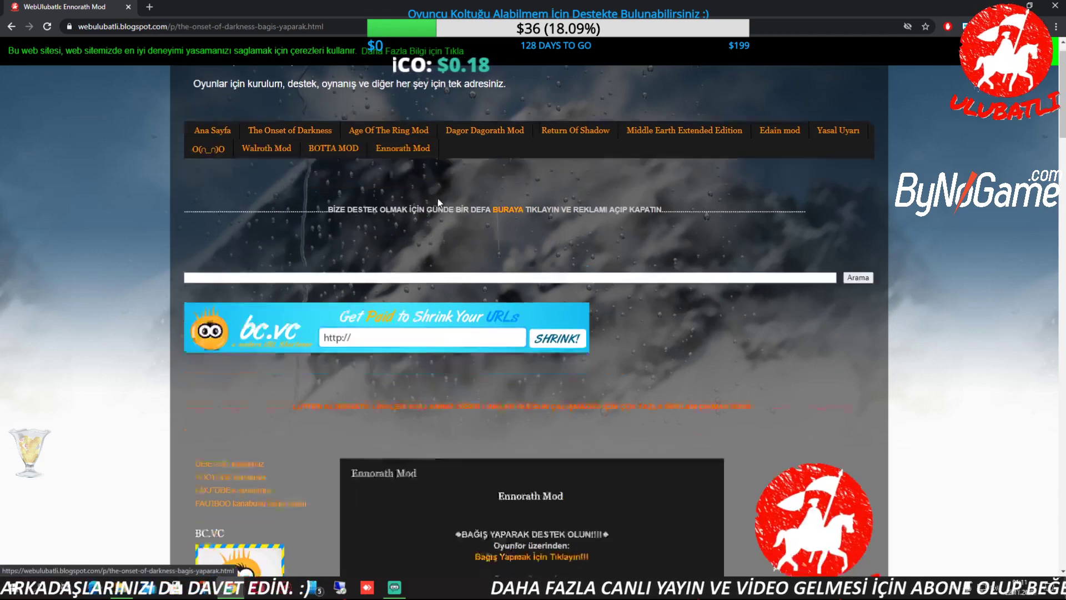
pyautogui.scroll(-10, 439, 200)
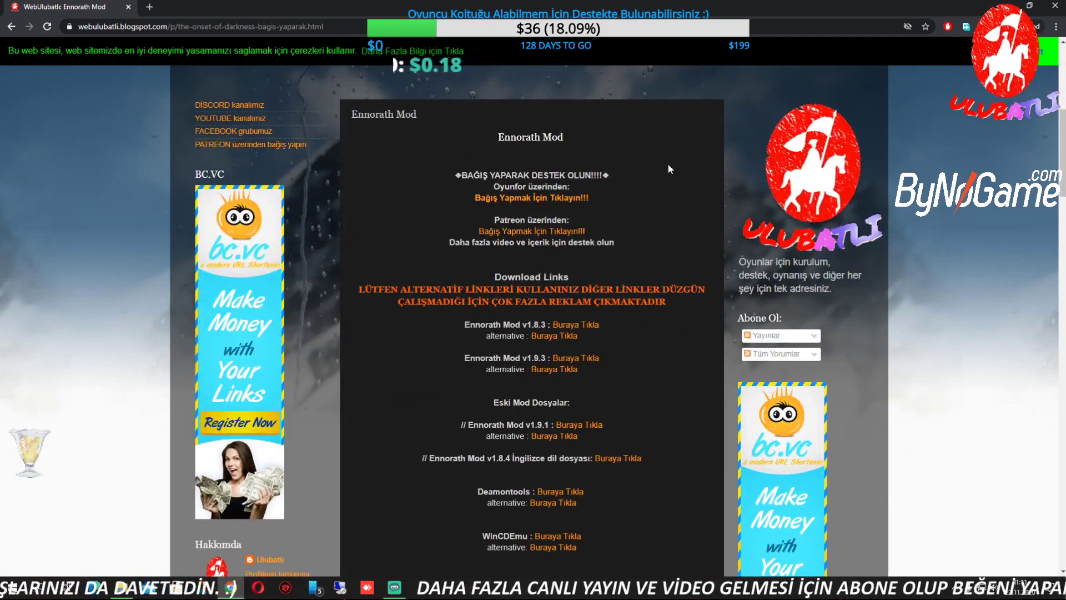
pyautogui.scroll(-3, 563, 205)
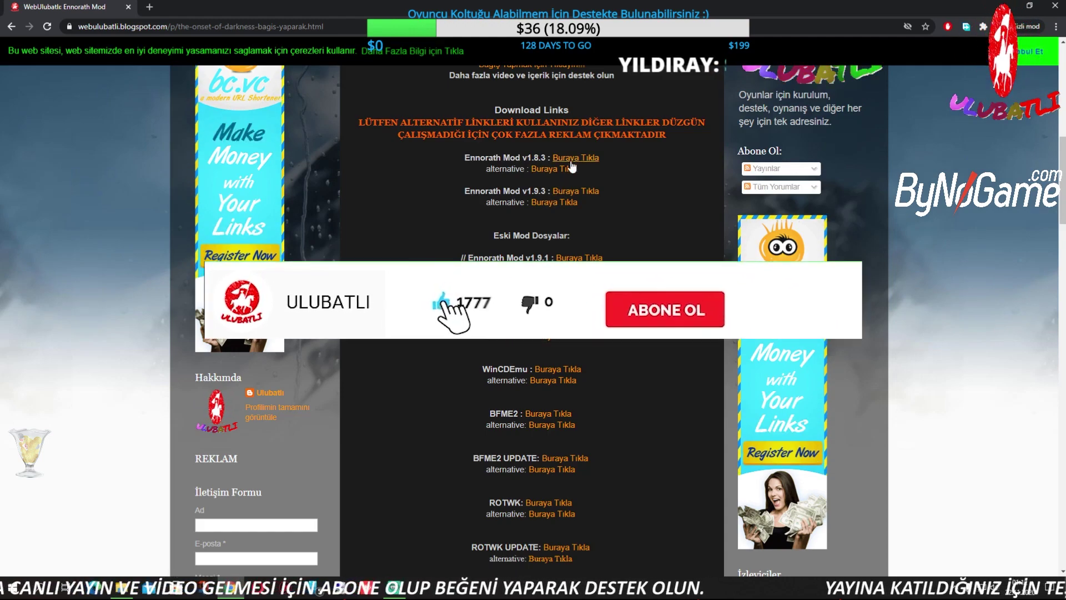
pyautogui.scroll(-7, 542, 217)
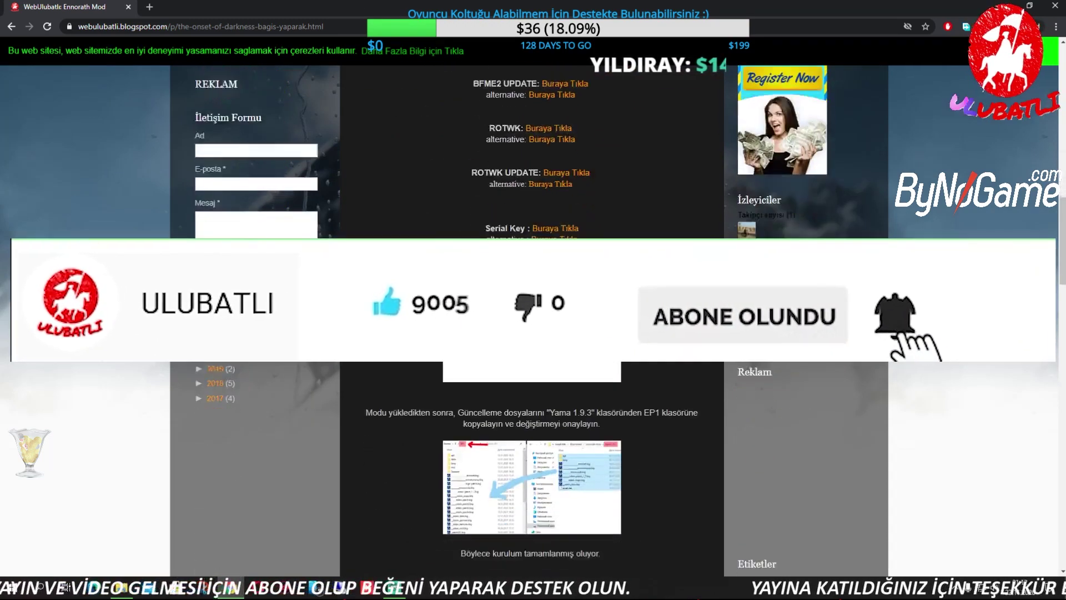
pyautogui.scroll(-2, 517, 156)
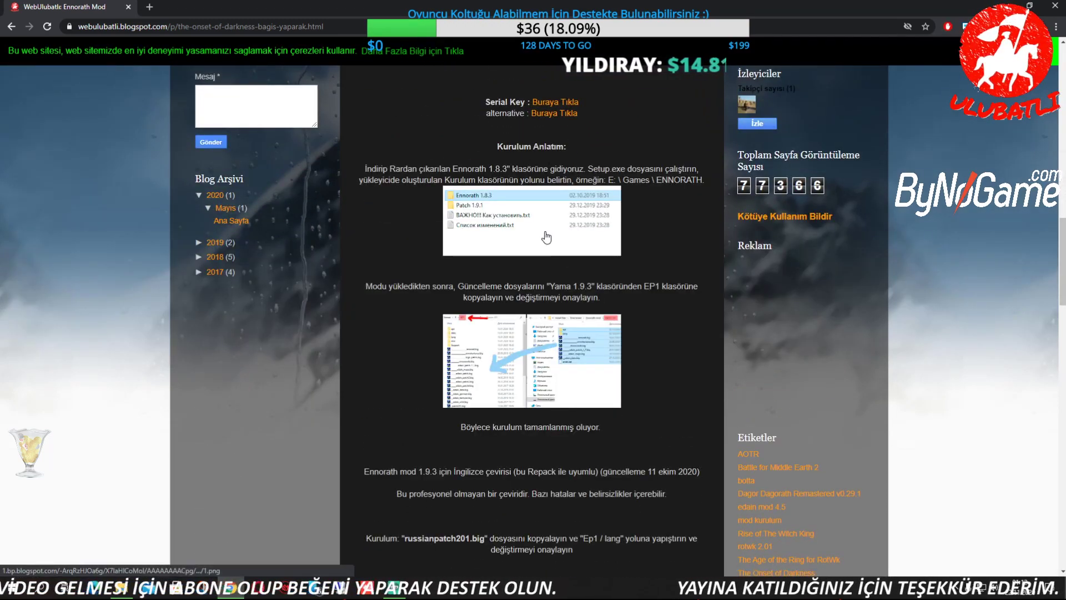
# Restore the browser to a smaller window and bring the Kurulum Anlatım installation instructions fully into view.
pyautogui.click(1028, 7)
pyautogui.scroll(-1, 710, 311)
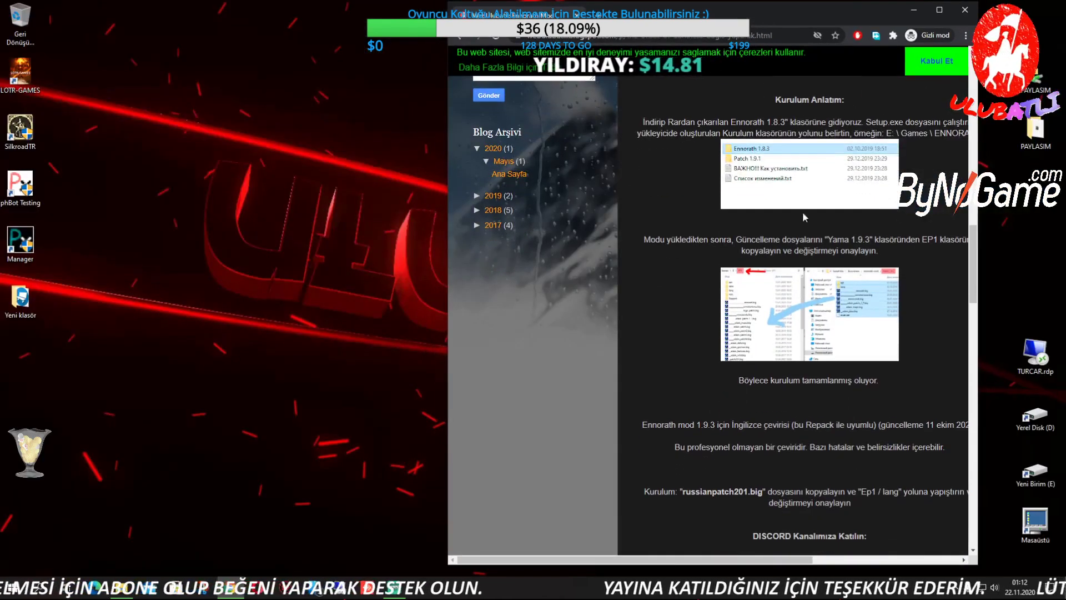
pyautogui.moveTo(645, 560); pyautogui.dragTo(744, 561)
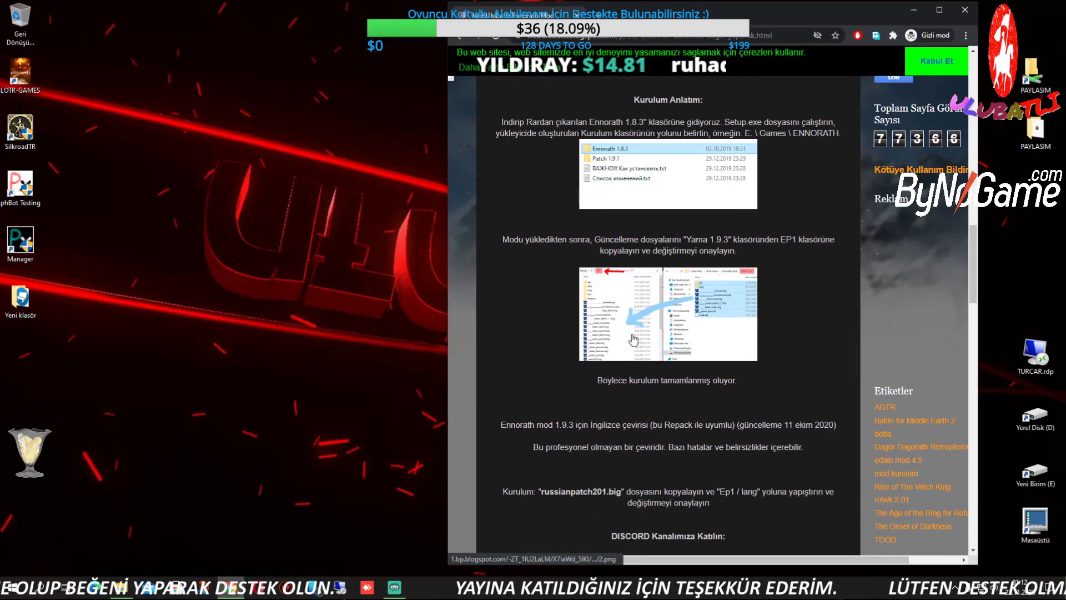
pyautogui.scroll(1, 633, 339)
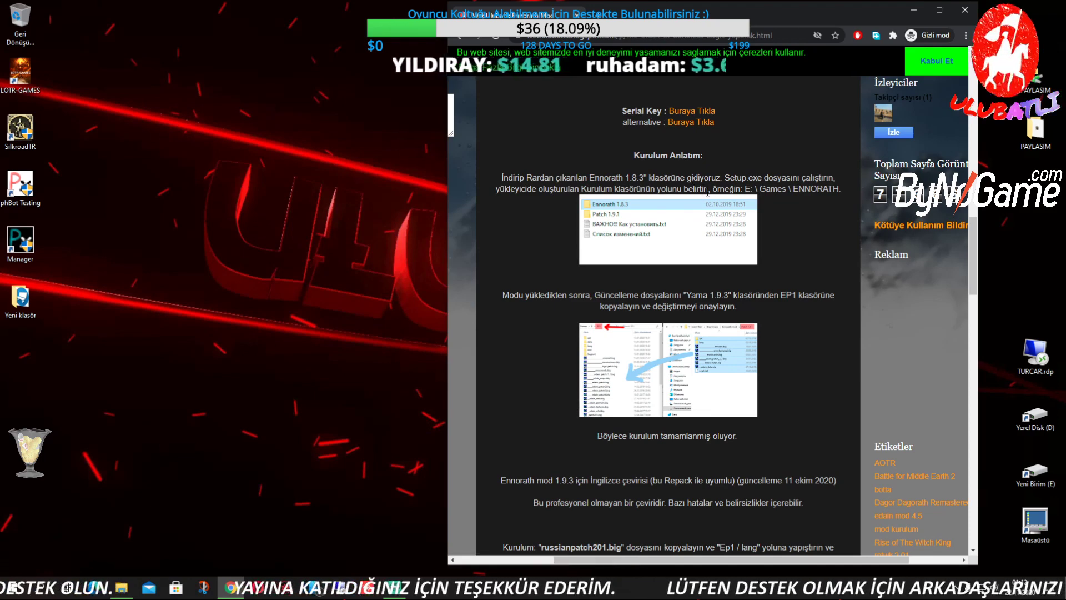
pyautogui.scroll(-1, 641, 216)
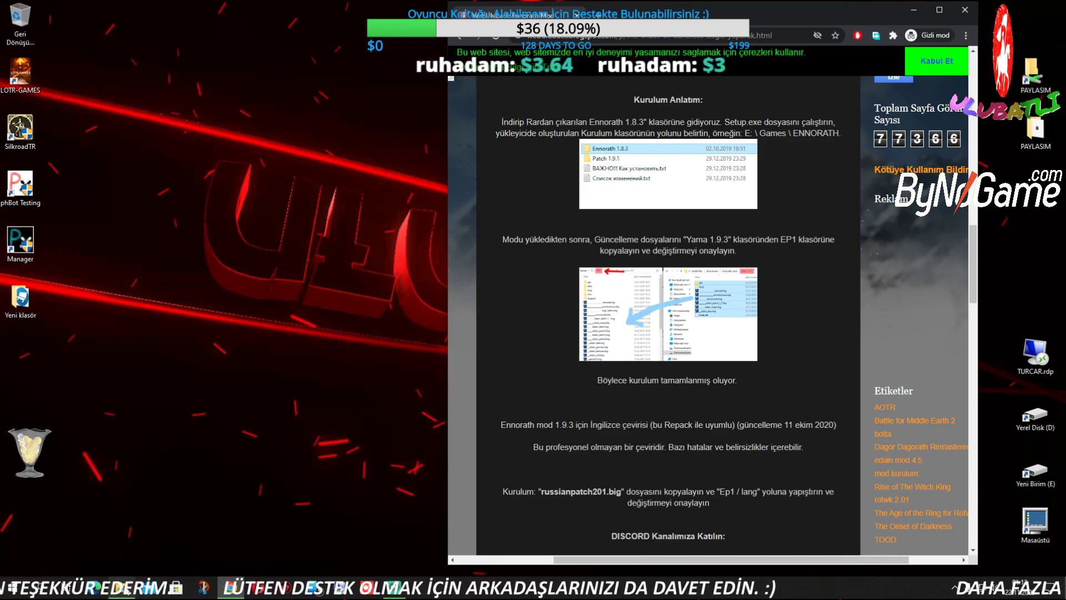
# Bring up the Ennorath mod folder below the instructions, check the contents of Ennorath 1.8.3, and return to the parent folder.
pyautogui.click(216, 587)
pyautogui.moveTo(413, 107); pyautogui.dragTo(377, 235)
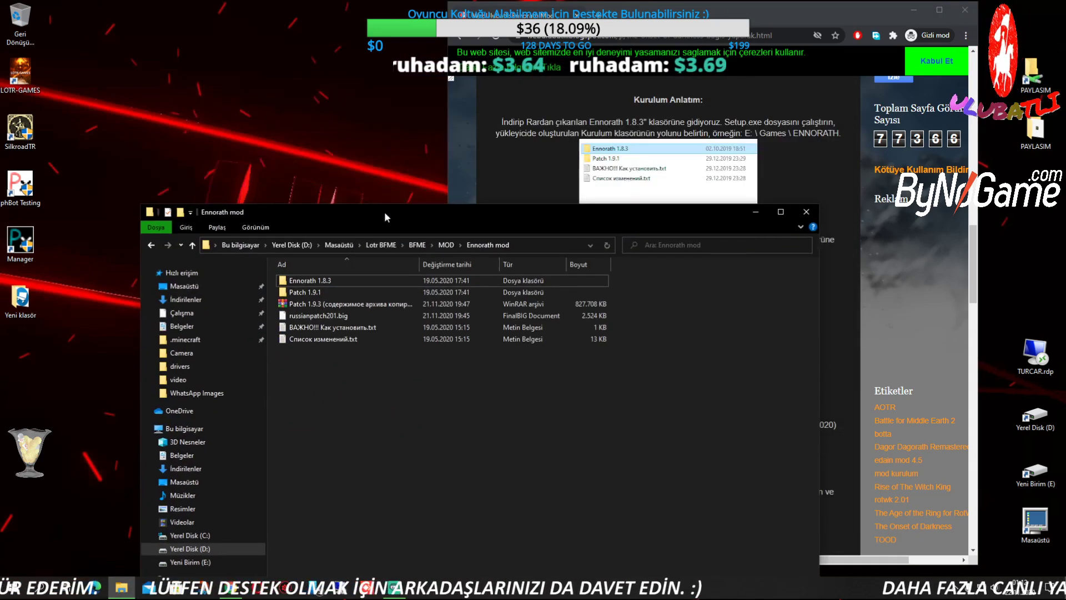
pyautogui.doubleClick(323, 287)
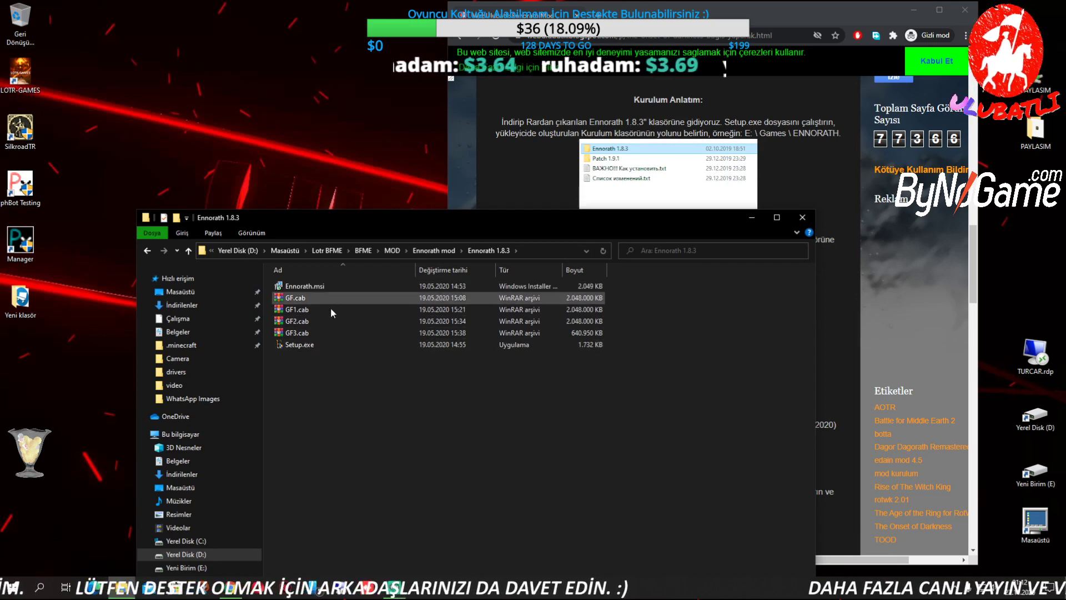
pyautogui.moveTo(376, 227); pyautogui.dragTo(335, 333)
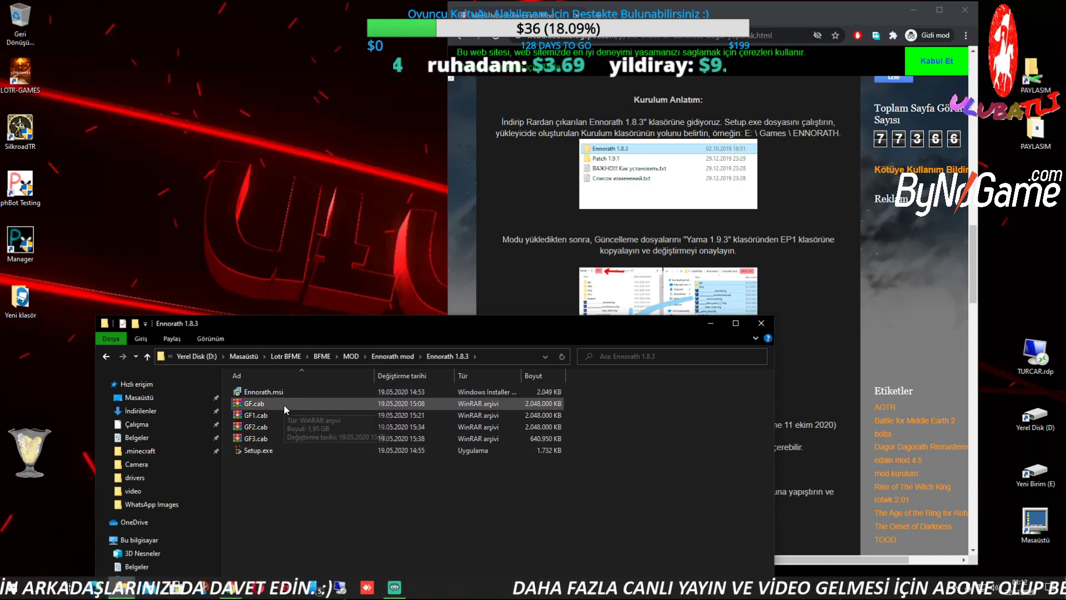
pyautogui.press('BackSpace')
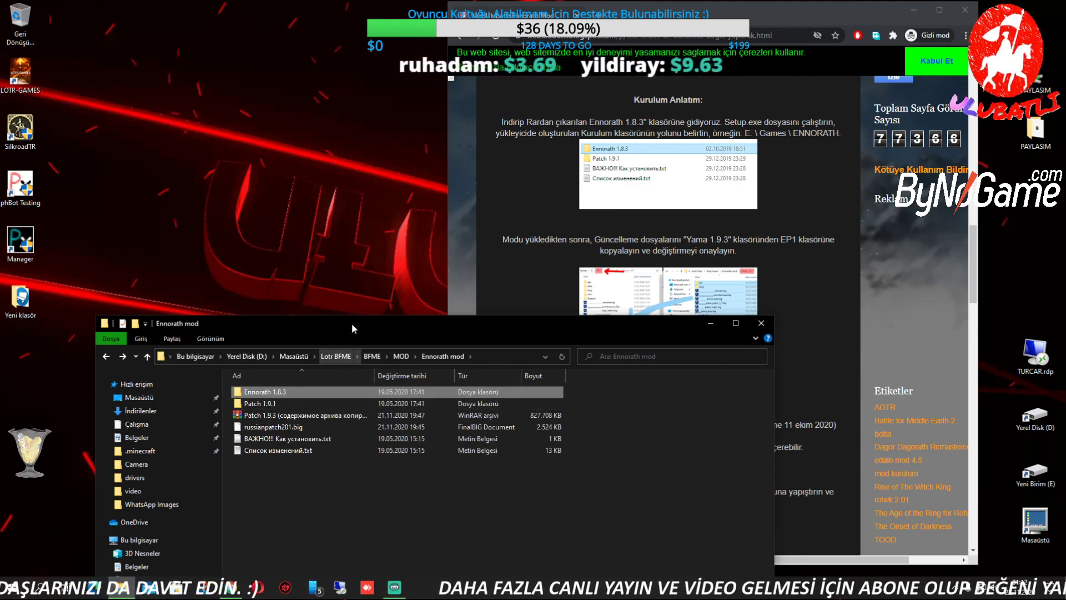
# Lower the folder window, check the contents of the Patch 1.9.1 folder, and go back to the Ennorath mod folder.
pyautogui.moveTo(352, 323); pyautogui.dragTo(317, 370)
pyautogui.doubleClick(266, 451)
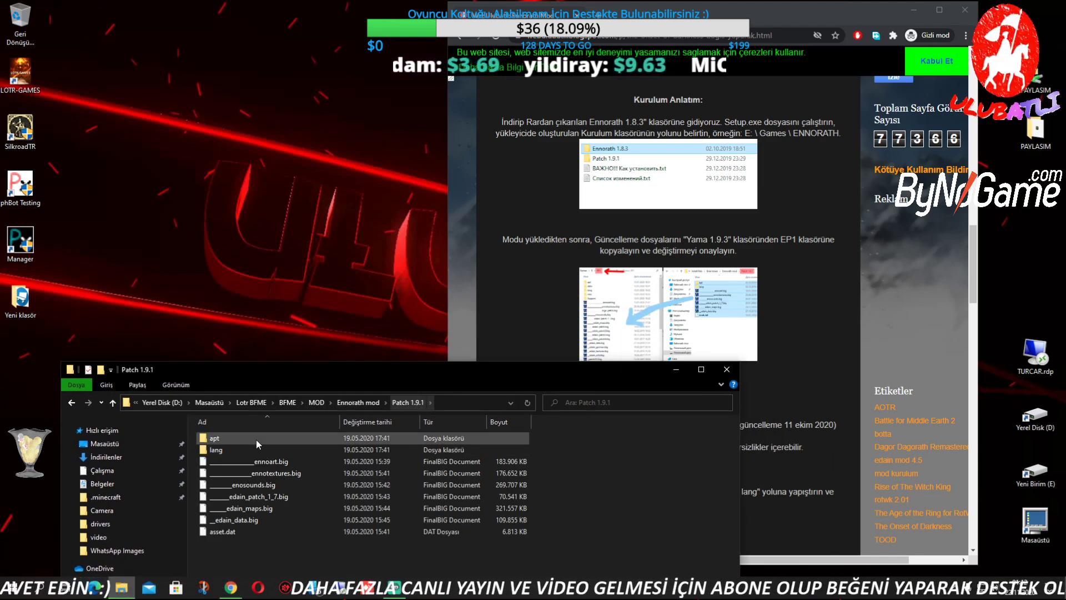
pyautogui.press('BackSpace')
# Extract the Patch 1.9.3 archive into its own folder inside the Ennorath mod folder.
pyautogui.click(270, 464)
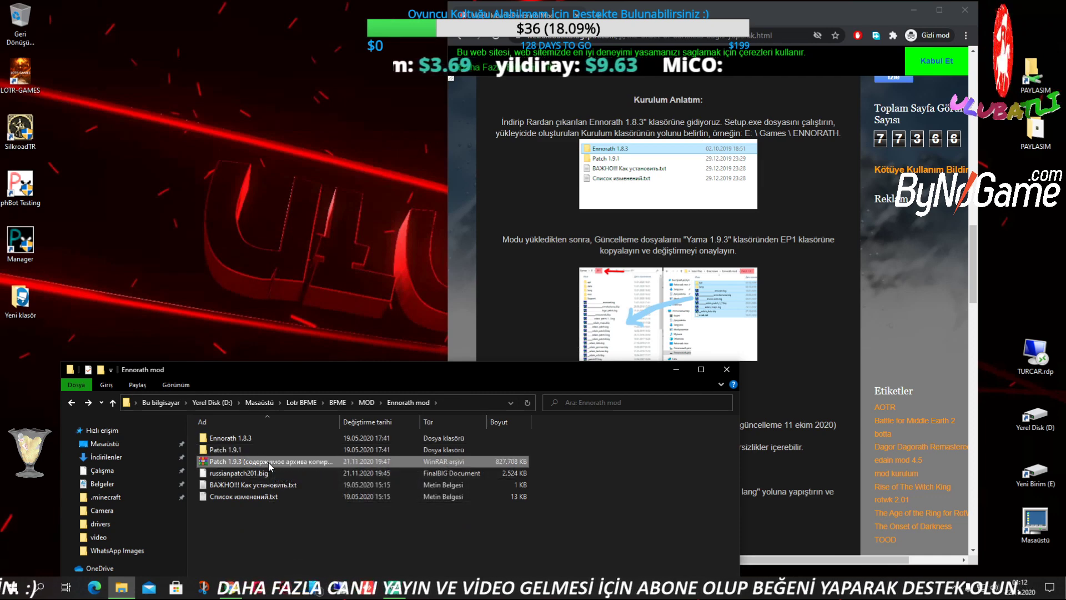
pyautogui.moveTo(346, 363); pyautogui.dragTo(342, 306)
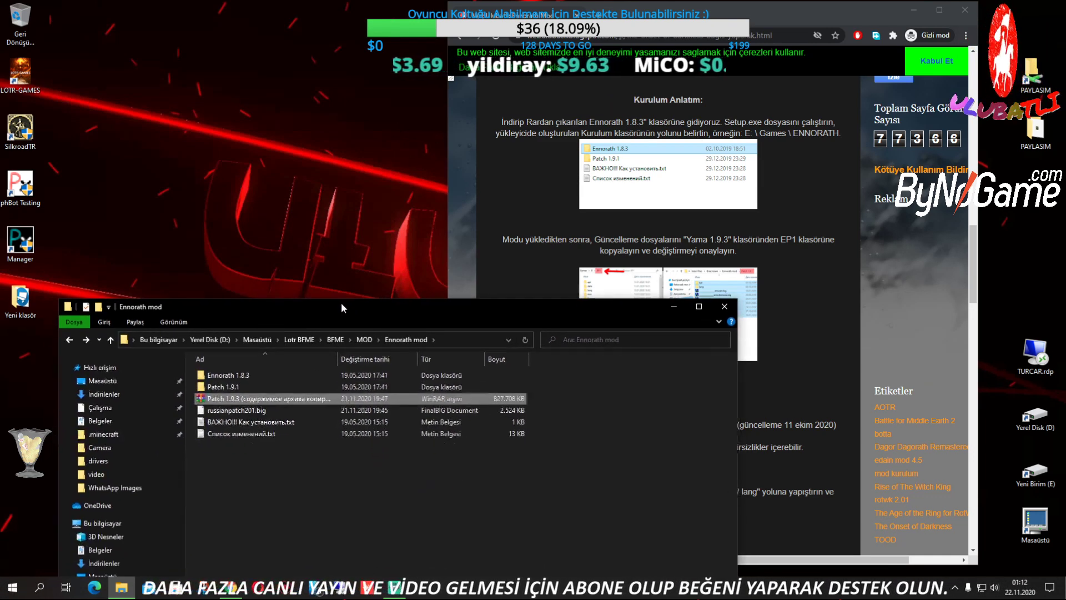
pyautogui.rightClick(263, 399)
pyautogui.click(328, 240)
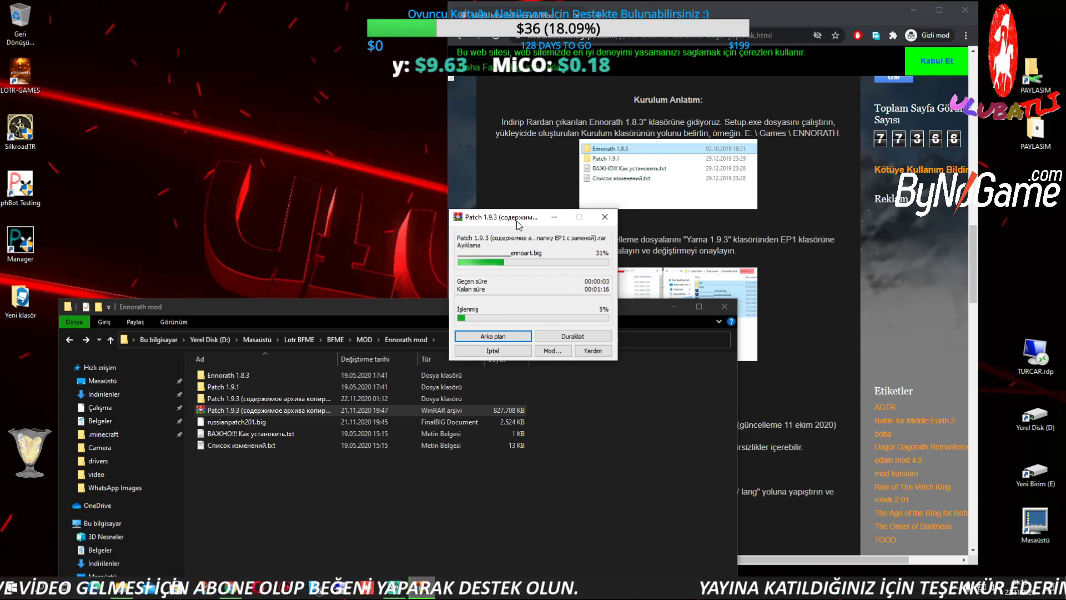
# Open the extracted Patch 1.9.3 folder, move its window up, and select all its contents for copying.
pyautogui.moveTo(517, 218); pyautogui.dragTo(282, 136)
pyautogui.moveTo(460, 303); pyautogui.dragTo(419, 298)
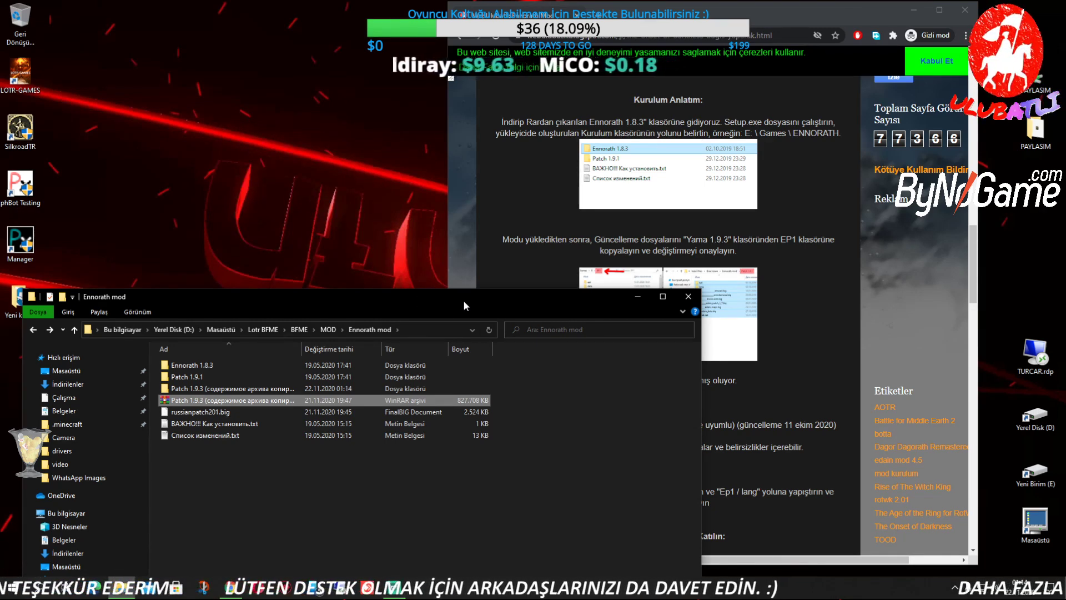
pyautogui.doubleClick(248, 388)
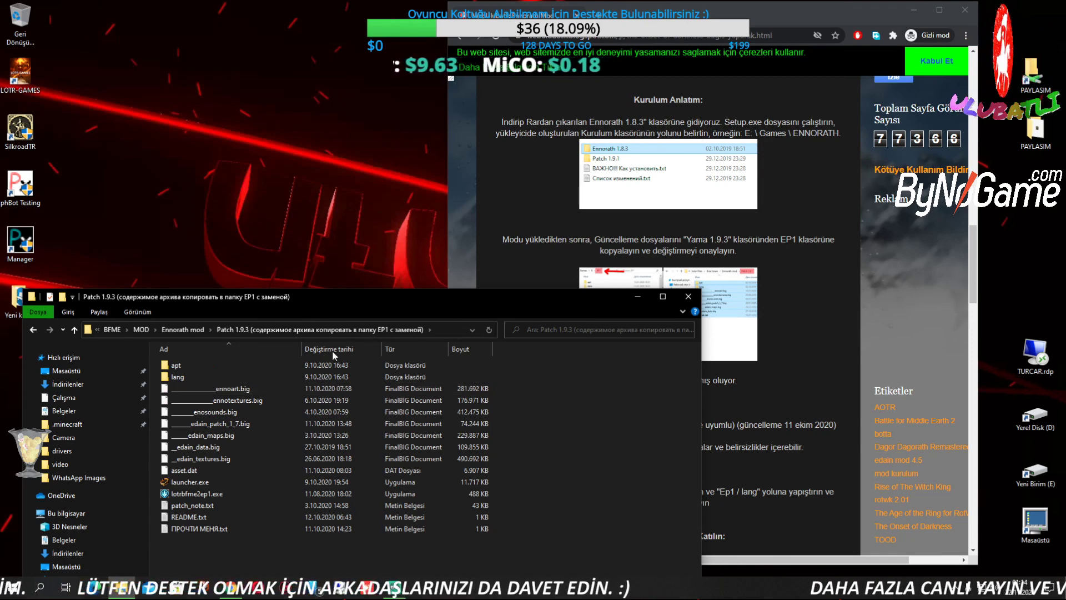
pyautogui.moveTo(359, 294); pyautogui.dragTo(479, 181)
pyautogui.moveTo(392, 469); pyautogui.dragTo(318, 234)
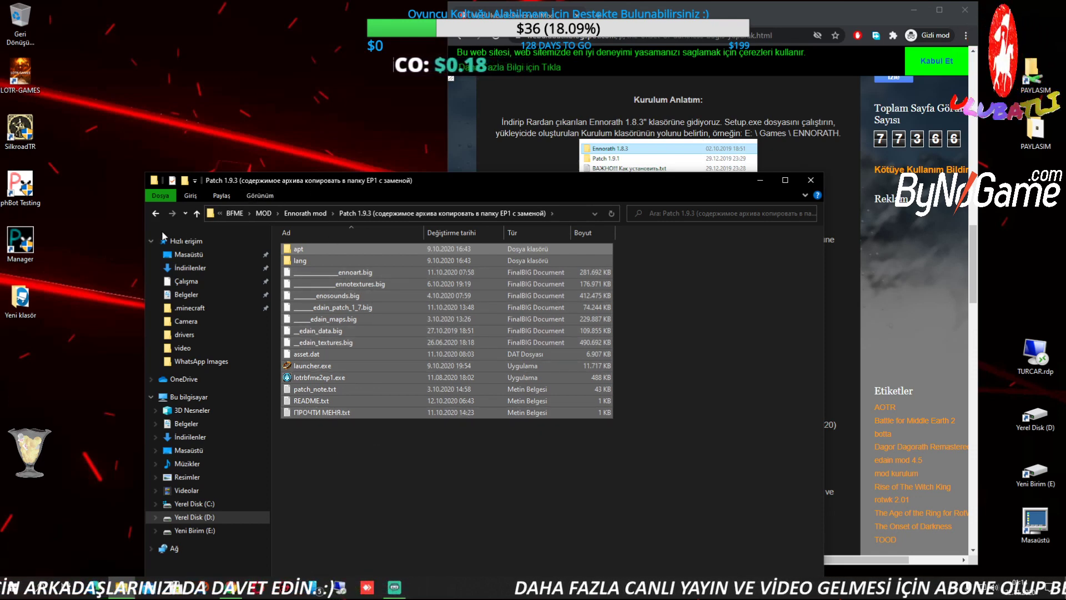
# Open the file location of the Ennorath shortcut in LOTR-GAMES and move the EP1 folder window clear of the instructions.
pyautogui.doubleClick(24, 84)
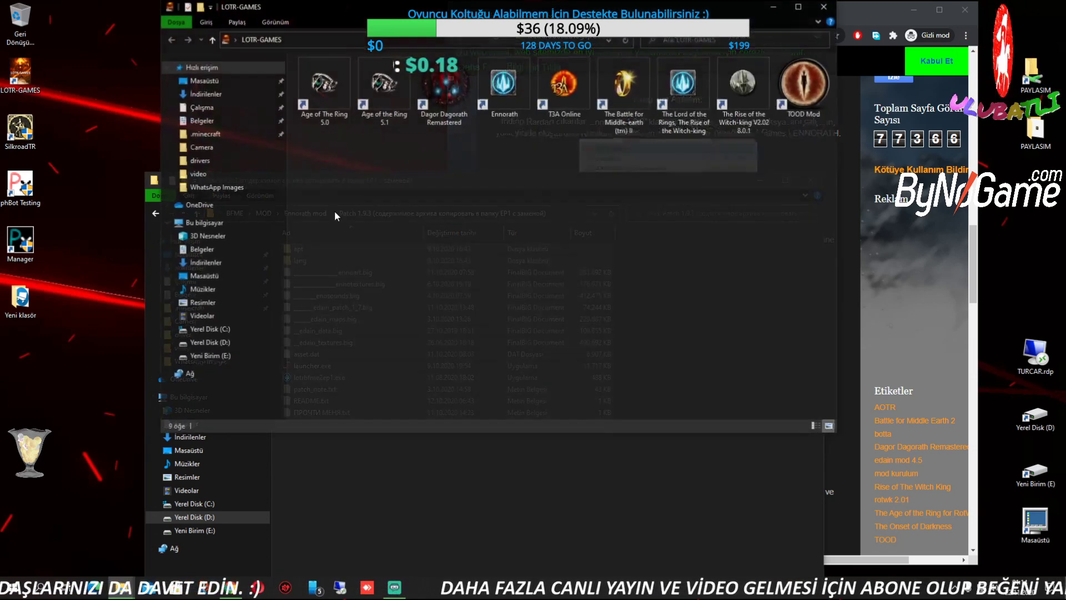
pyautogui.click(504, 92)
pyautogui.rightClick(505, 92)
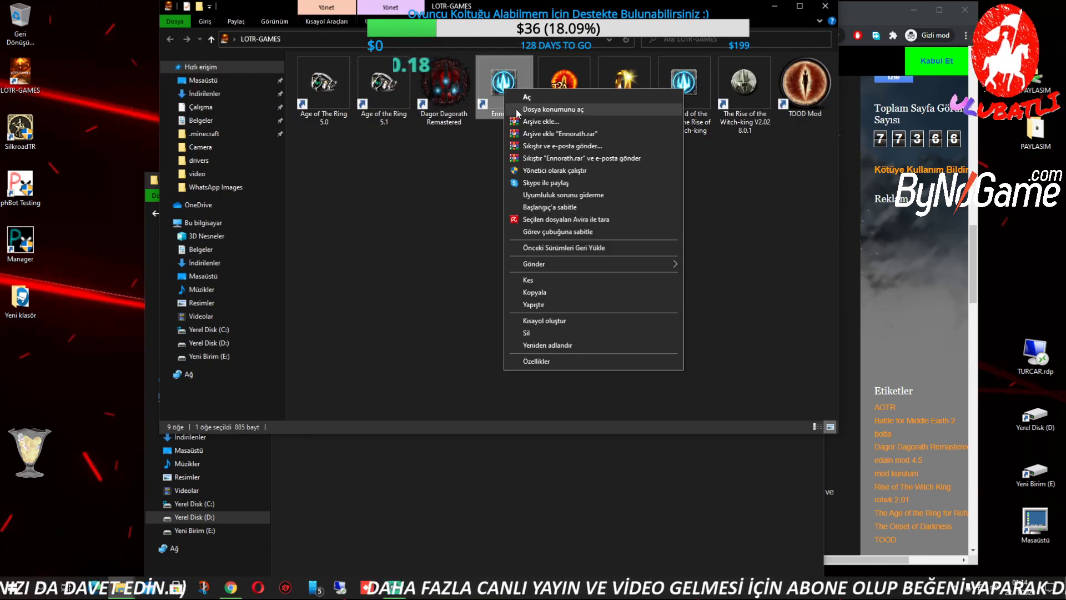
pyautogui.click(550, 109)
pyautogui.scroll(3, 410, 328)
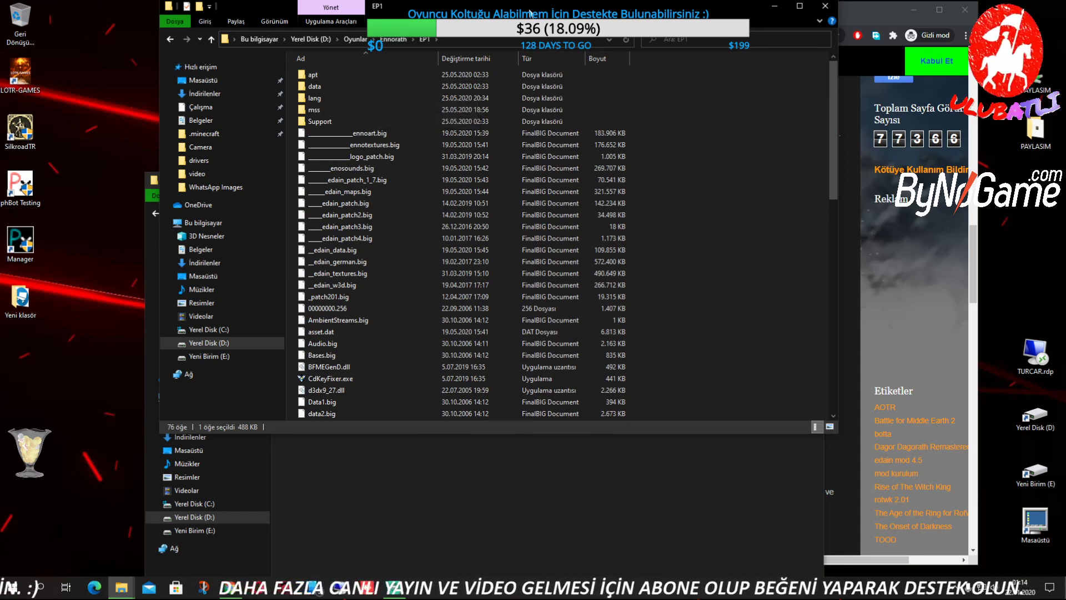
pyautogui.moveTo(524, 9); pyautogui.dragTo(403, 126)
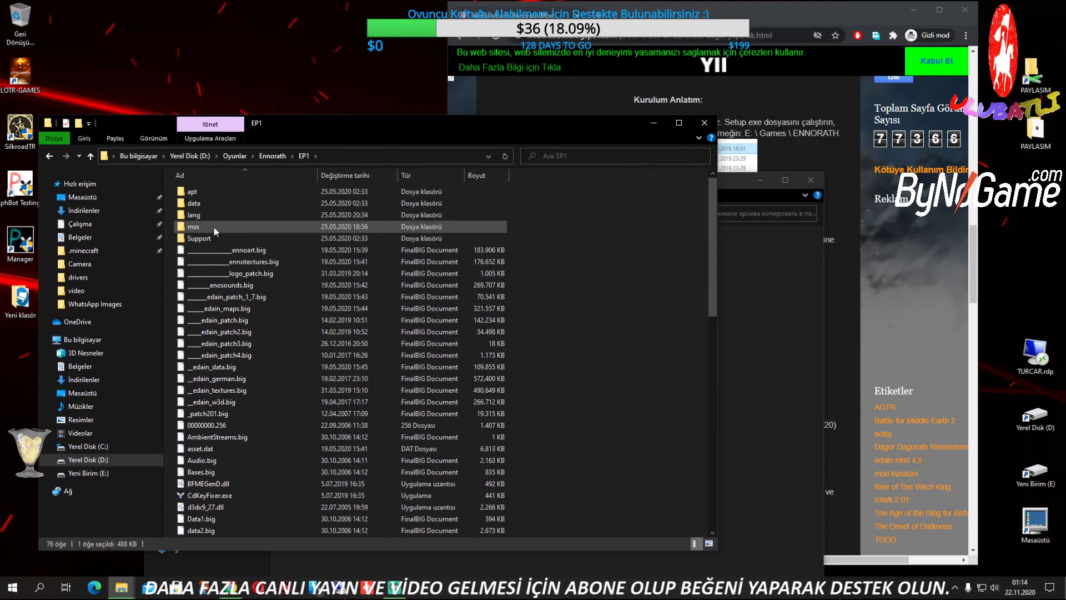
# Go up to the Oyunlar folder, look through the Ennorath game folder, and go back into EP1.
pyautogui.click(89, 157)
pyautogui.click(90, 157)
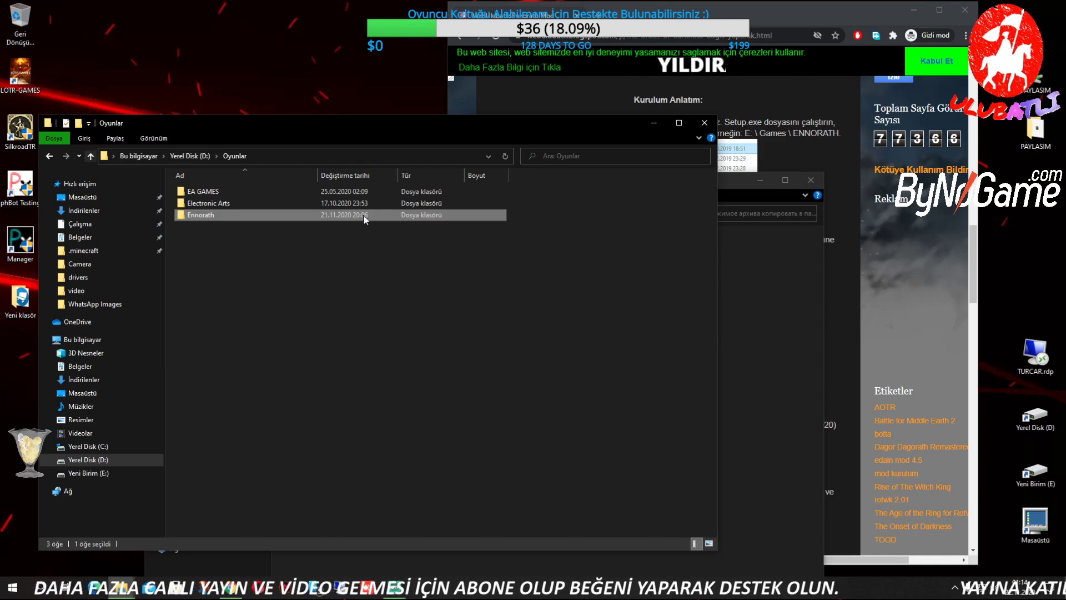
pyautogui.doubleClick(200, 215)
pyautogui.scroll(-9, 219, 339)
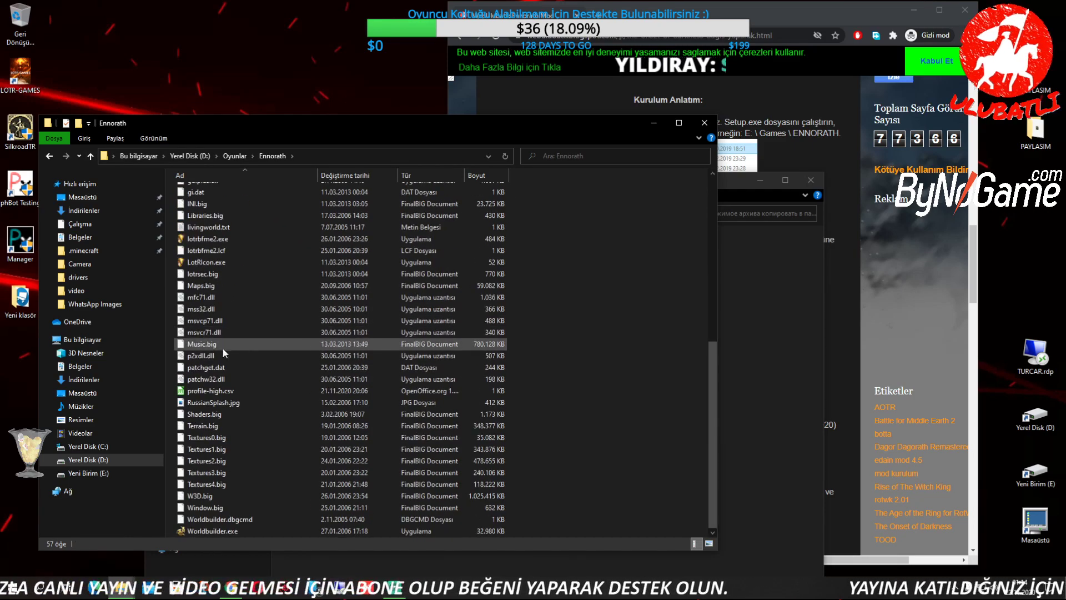
pyautogui.scroll(9, 334, 345)
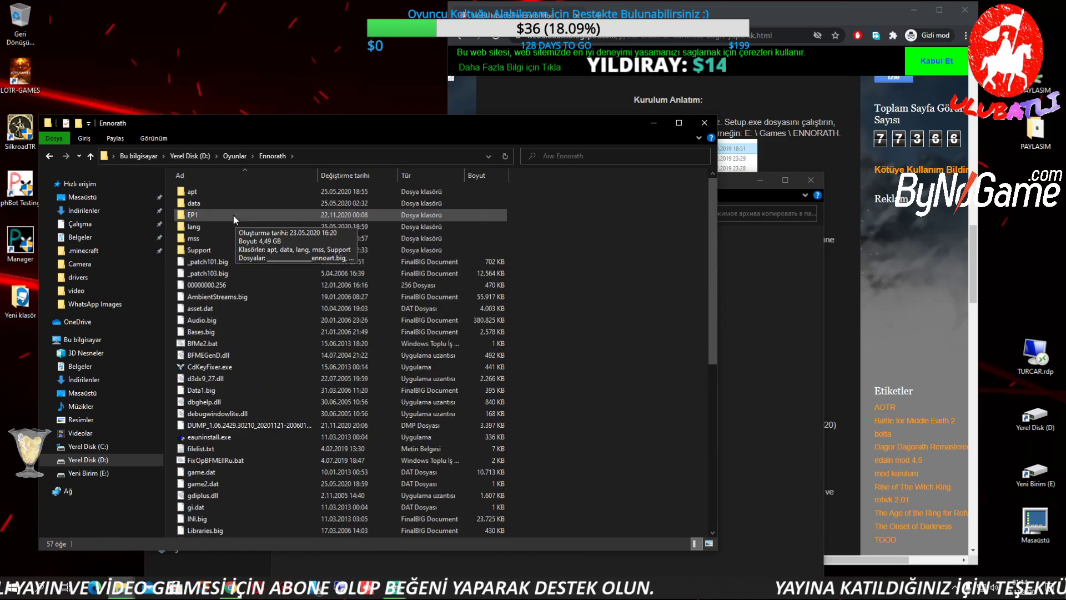
pyautogui.doubleClick(232, 215)
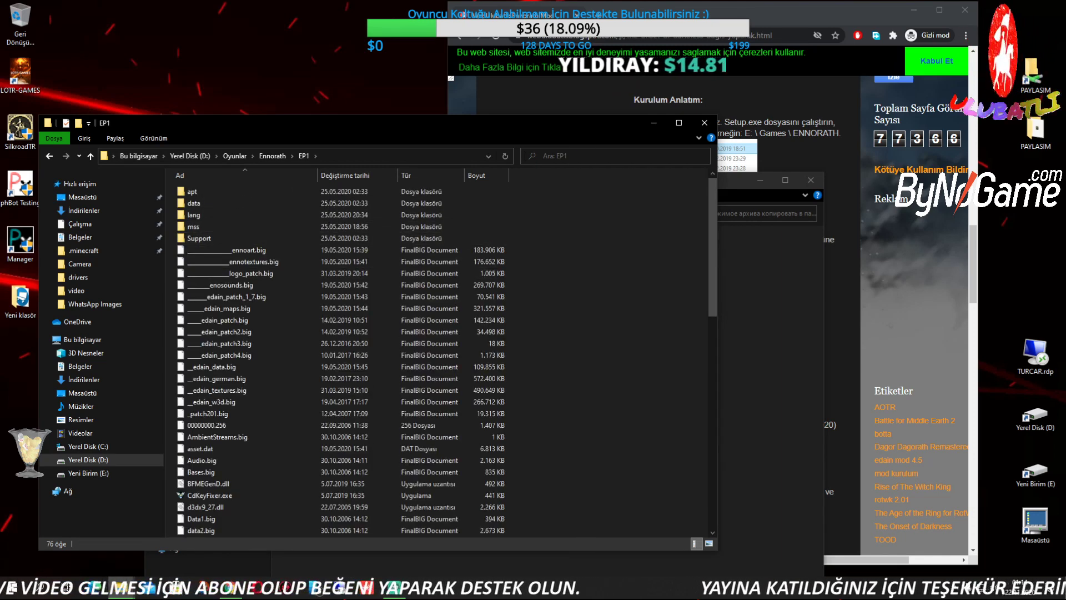
# Paste the copied Patch 1.9.3 files into EP1, replacing the existing files, and move the copy progress window aside.
pyautogui.moveTo(389, 122); pyautogui.dragTo(361, 145)
pyautogui.rightClick(547, 259)
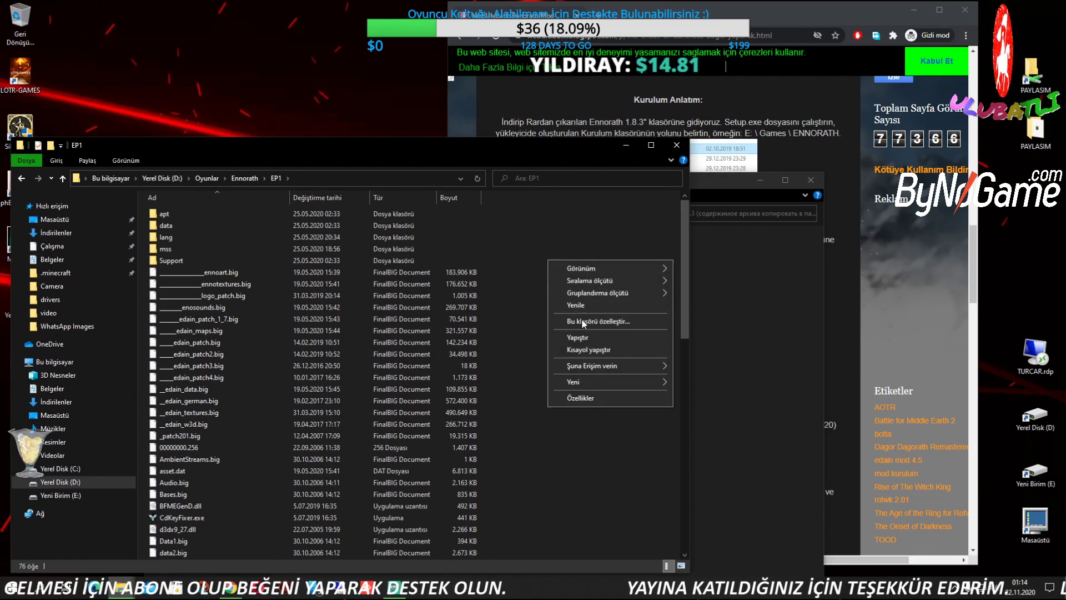
pyautogui.click(585, 339)
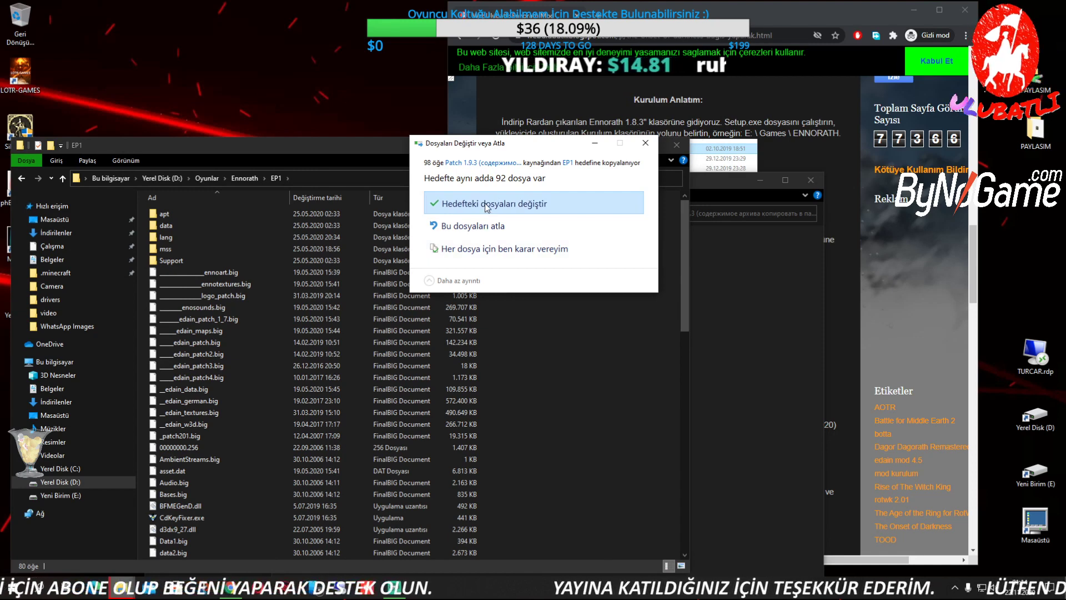
pyautogui.click(485, 205)
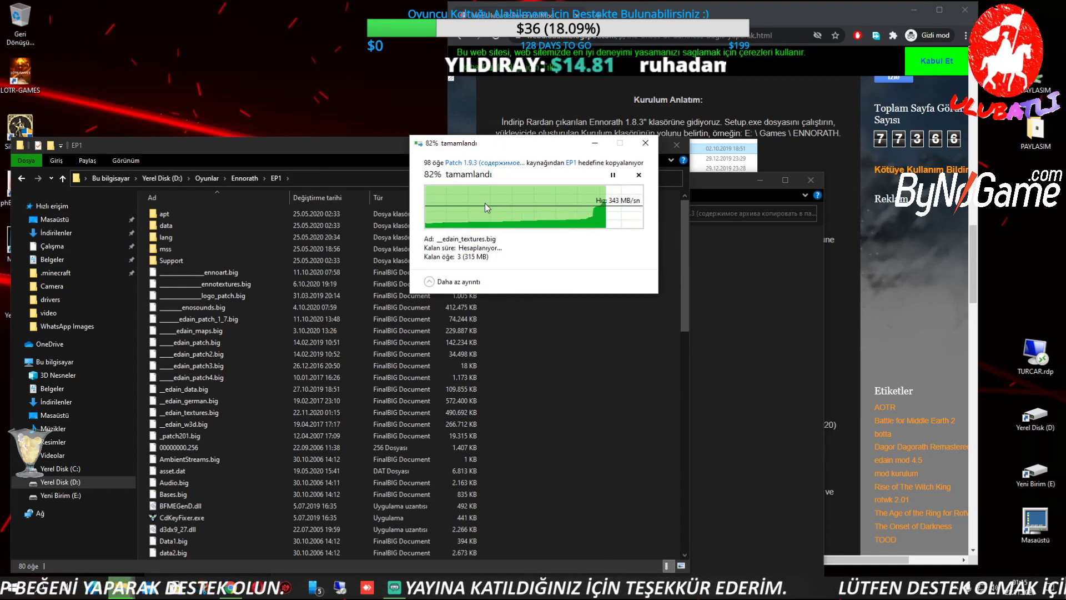
pyautogui.moveTo(530, 147); pyautogui.dragTo(283, 23)
# Check the translation instructions on the web page and copy russianpatch201.big from the Ennorath mod folder.
pyautogui.click(230, 587)
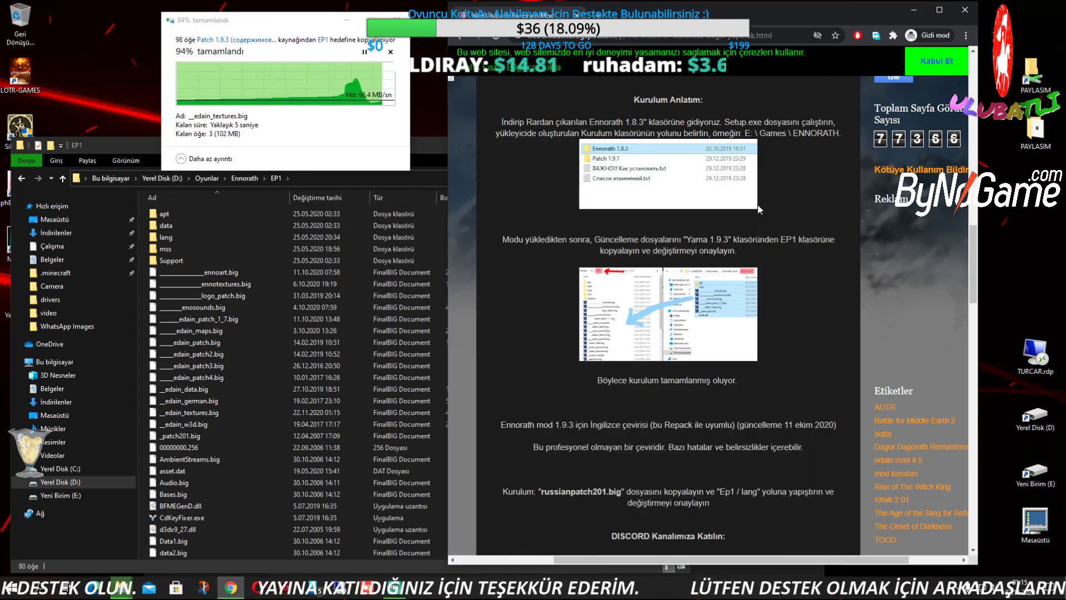
pyautogui.scroll(-2, 622, 340)
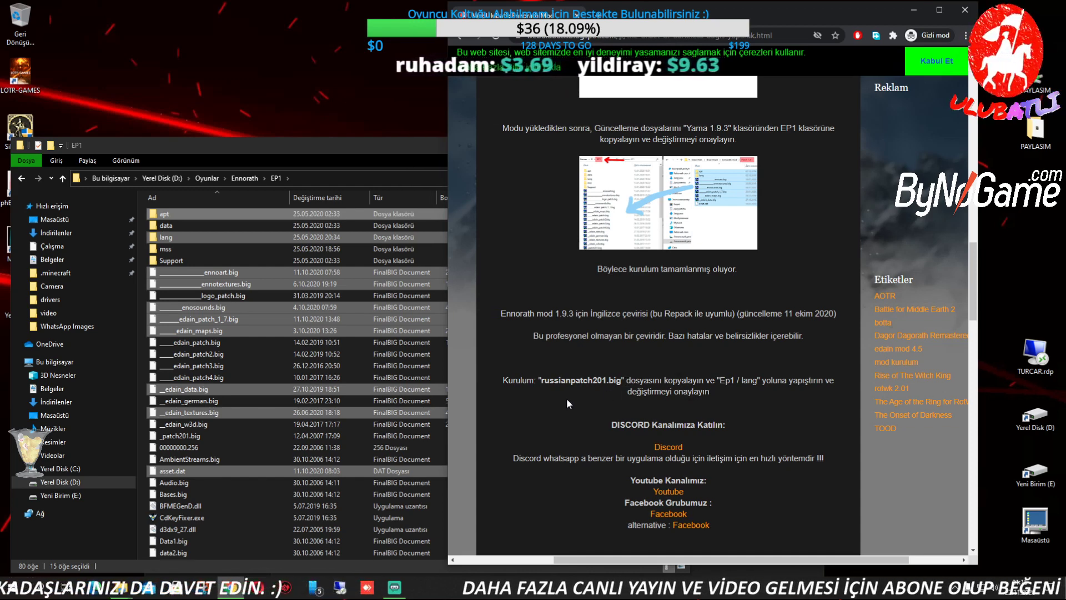
pyautogui.click(407, 144)
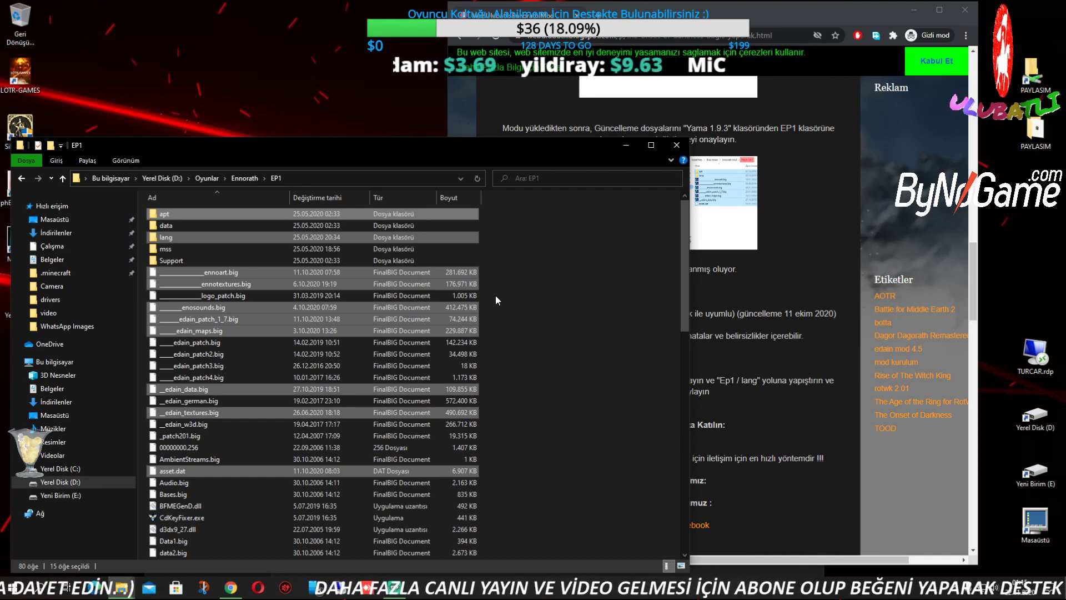
pyautogui.moveTo(434, 146); pyautogui.dragTo(742, 61)
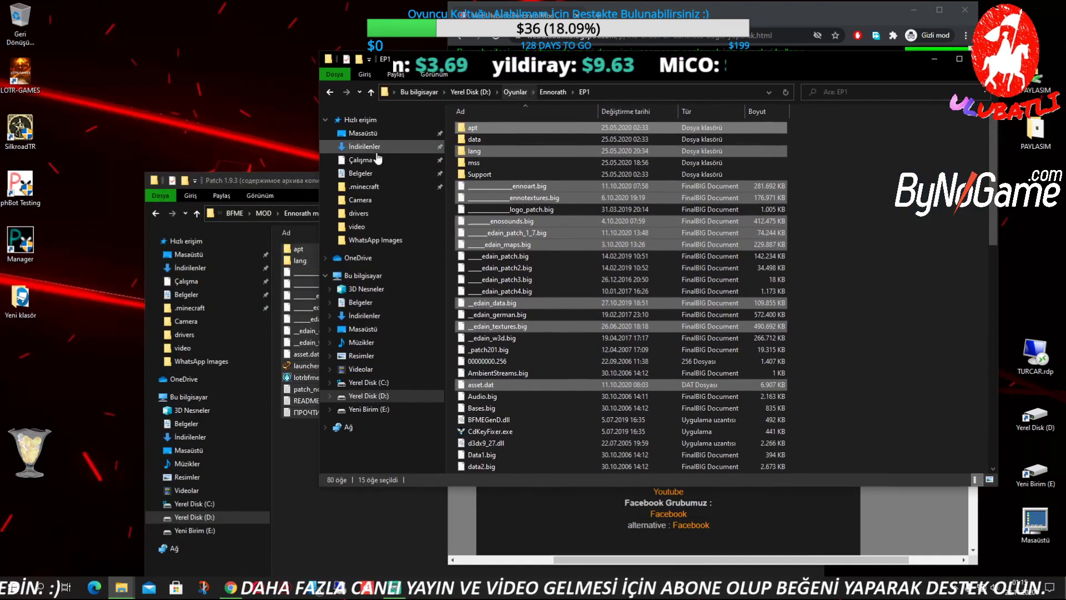
pyautogui.click(300, 180)
pyautogui.moveTo(424, 181); pyautogui.dragTo(354, 157)
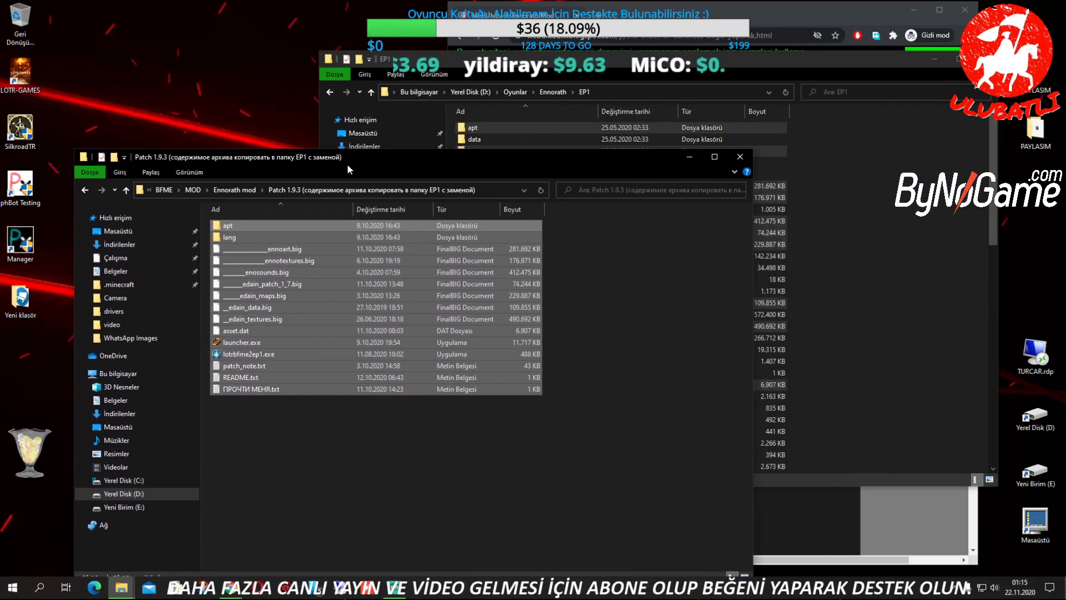
pyautogui.press('BackSpace')
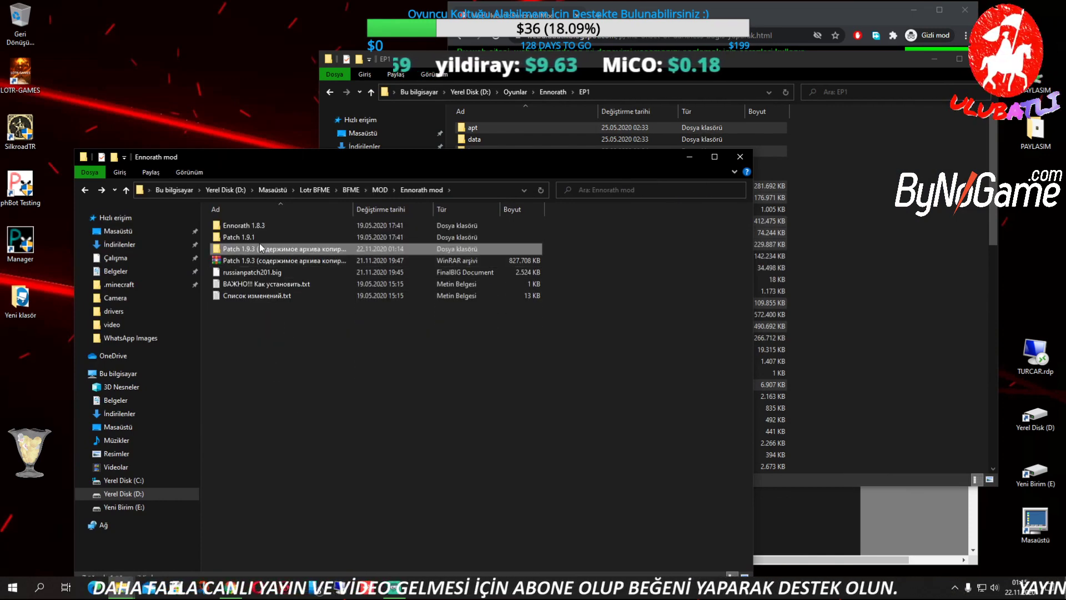
pyautogui.click(262, 273)
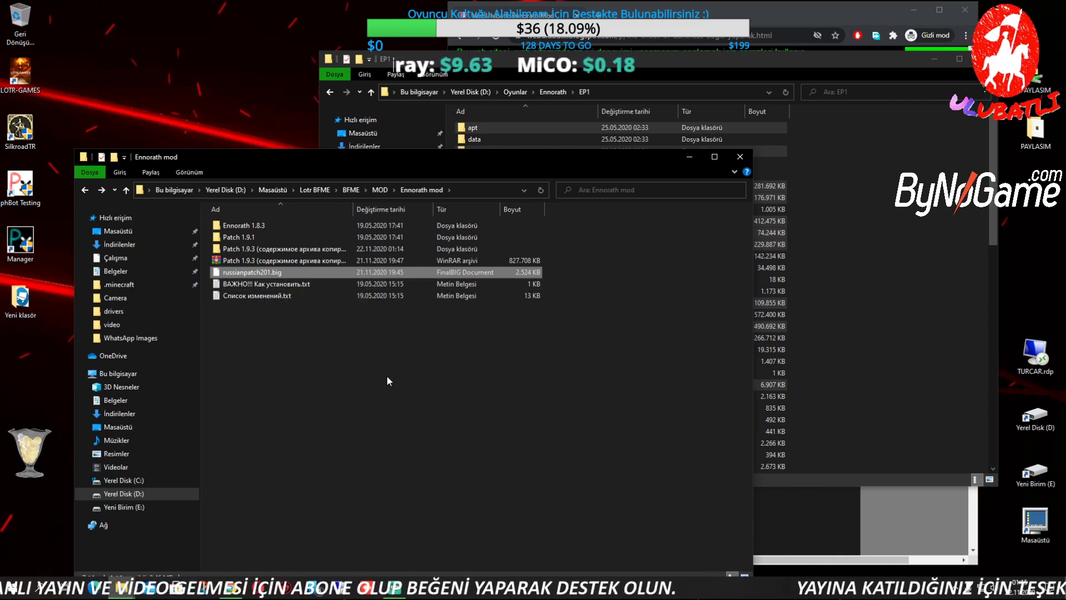
pyautogui.click(434, 374)
# Paste russianpatch201.big into the lang folder inside EP1, replacing the existing file.
pyautogui.click(631, 62)
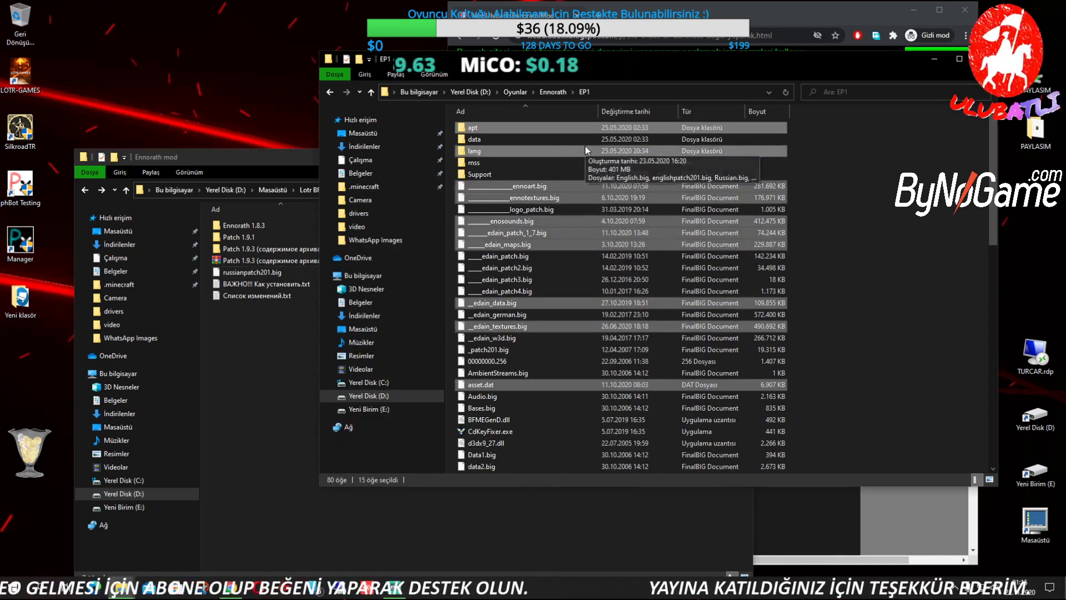
pyautogui.doubleClick(495, 152)
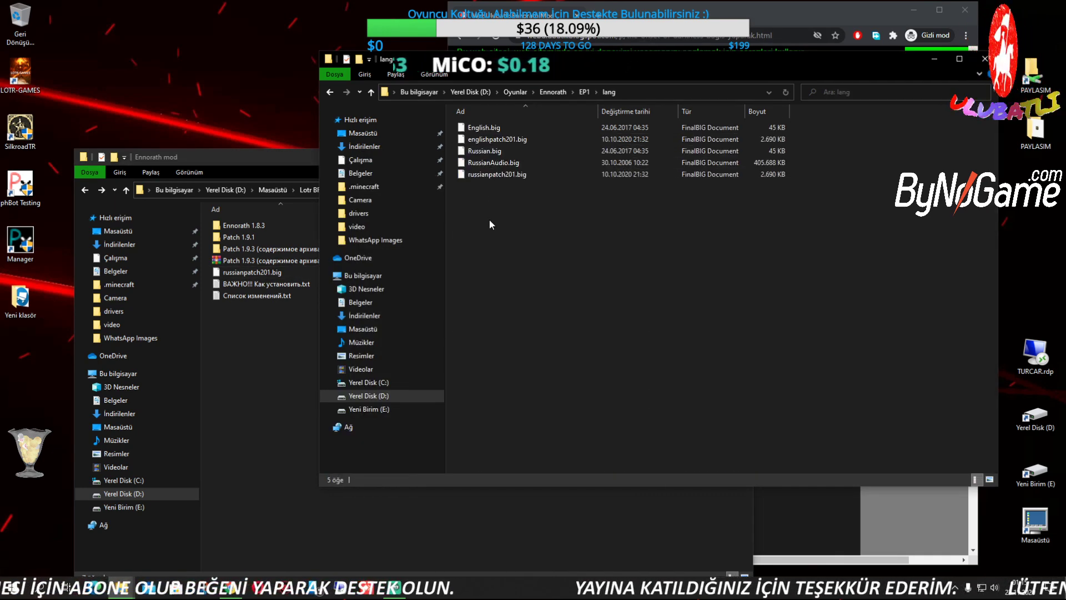
pyautogui.hotkey('ctrl', 'v')
pyautogui.click(489, 219)
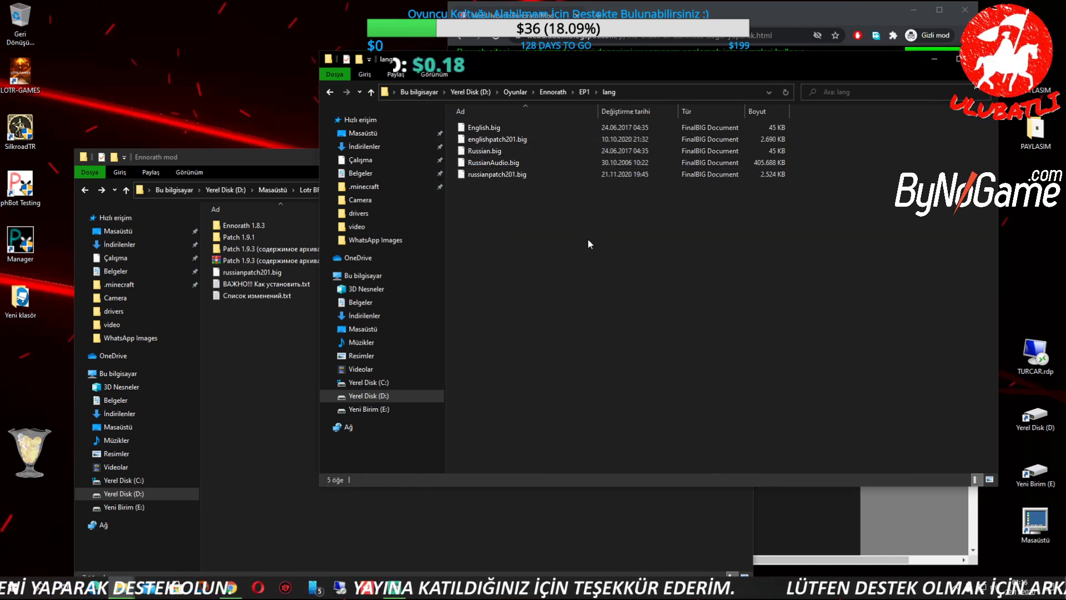
# Return to the EP1 folder, locate launcher.exe, and move the folder window off the web page.
pyautogui.press('BackSpace')
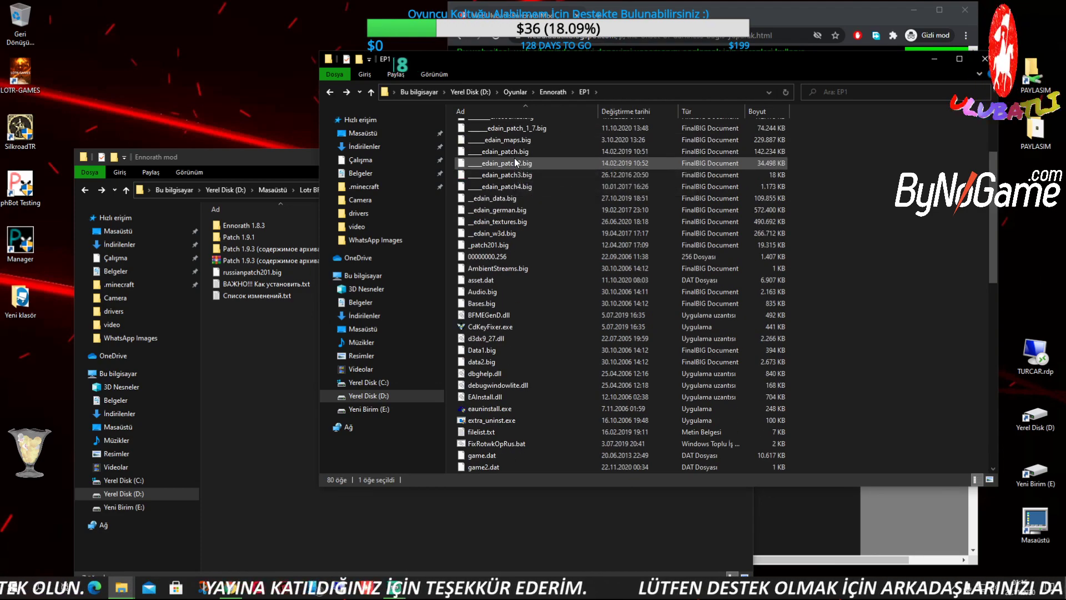
pyautogui.scroll(-6, 514, 163)
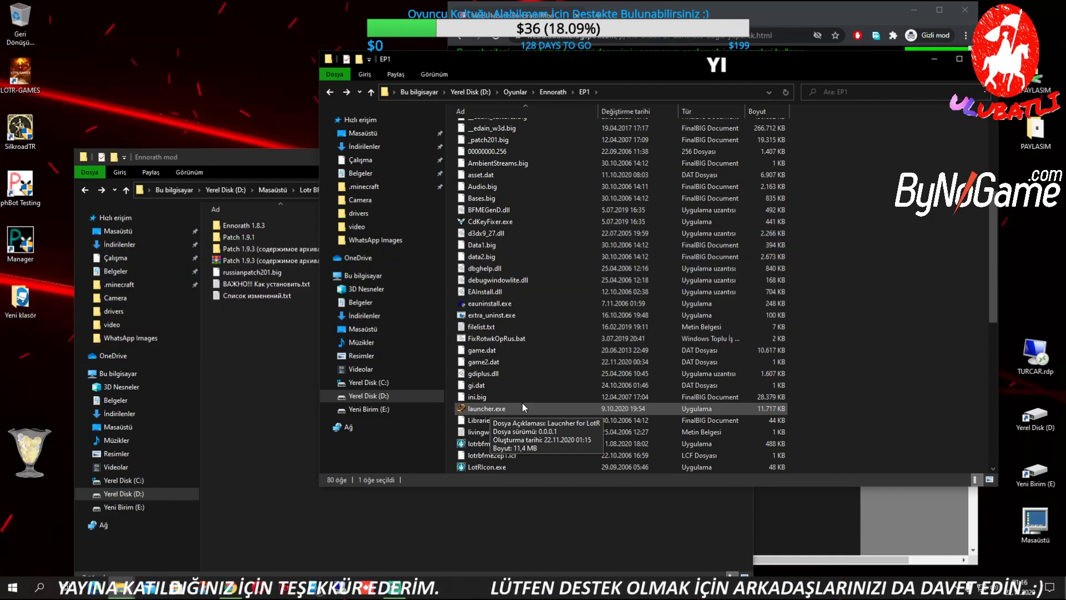
pyautogui.moveTo(708, 66); pyautogui.dragTo(478, 40)
# Review the rest of the installation page and close the browser window.
pyautogui.click(777, 266)
pyautogui.scroll(-5, 708, 289)
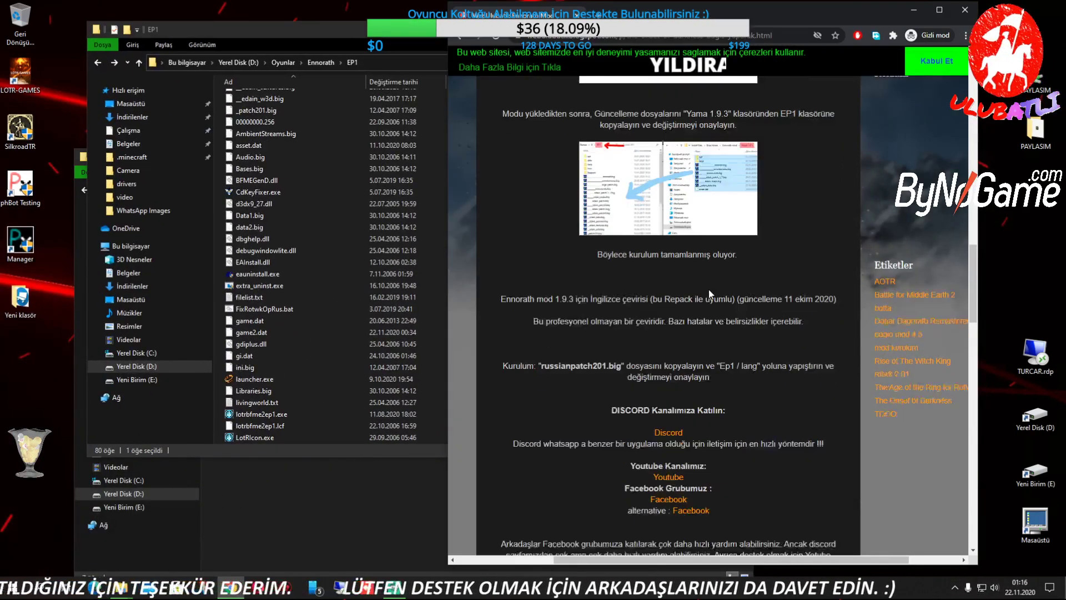
pyautogui.scroll(2, 709, 288)
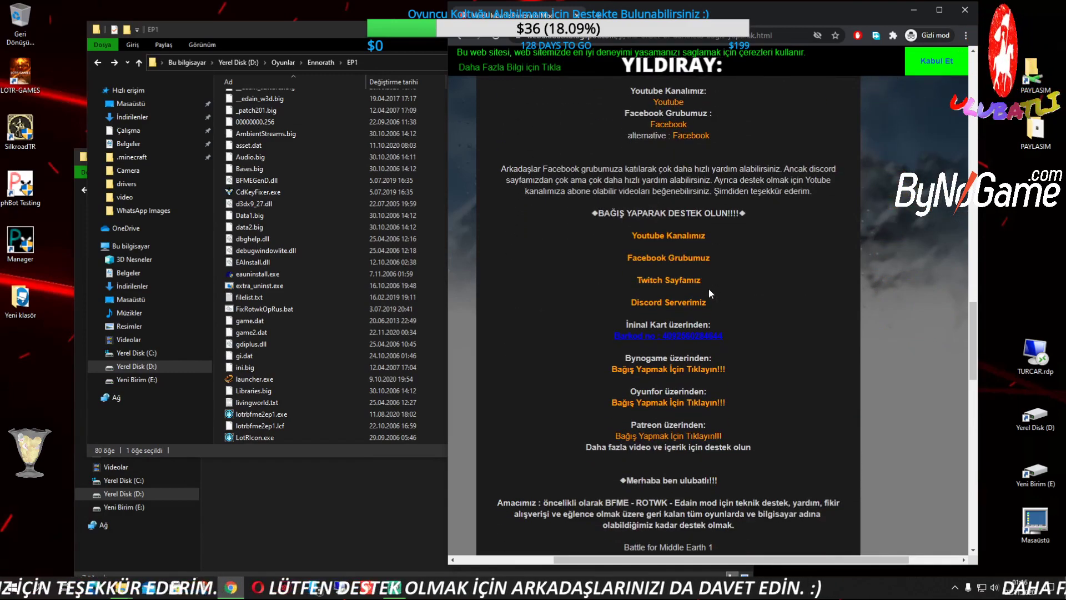
pyautogui.scroll(2, 709, 289)
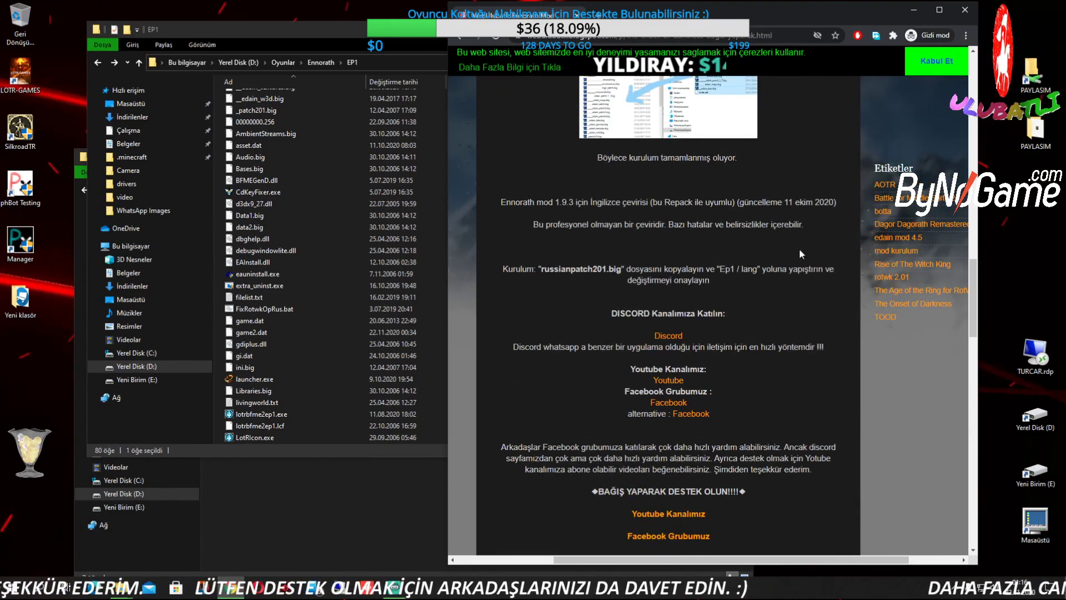
pyautogui.click(965, 10)
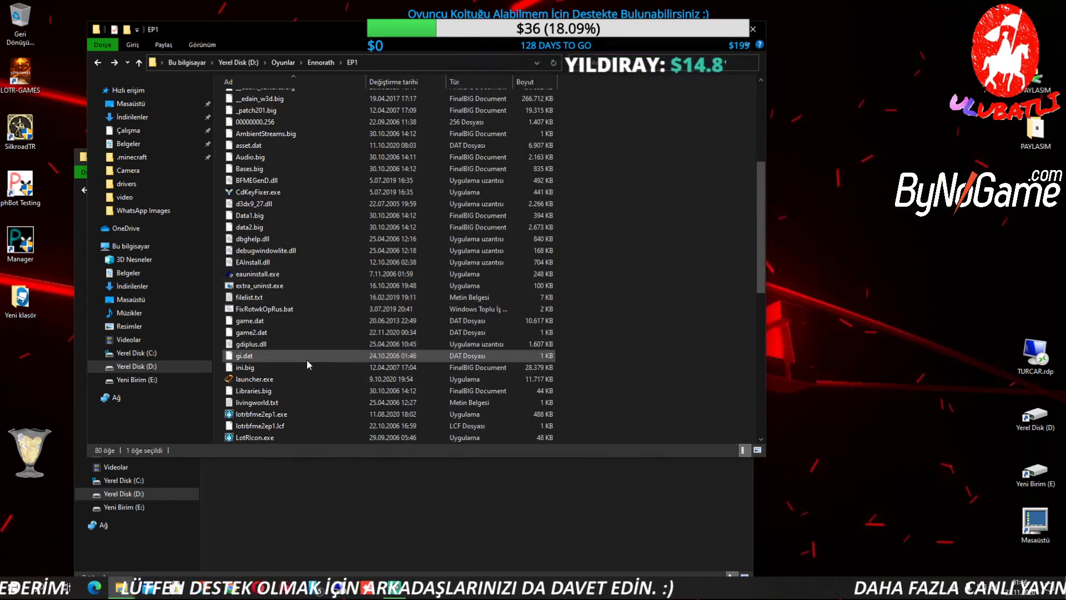
# Run launcher.exe from EP1, continue to the Java download page it offers, and block that site's notifications.
pyautogui.doubleClick(284, 380)
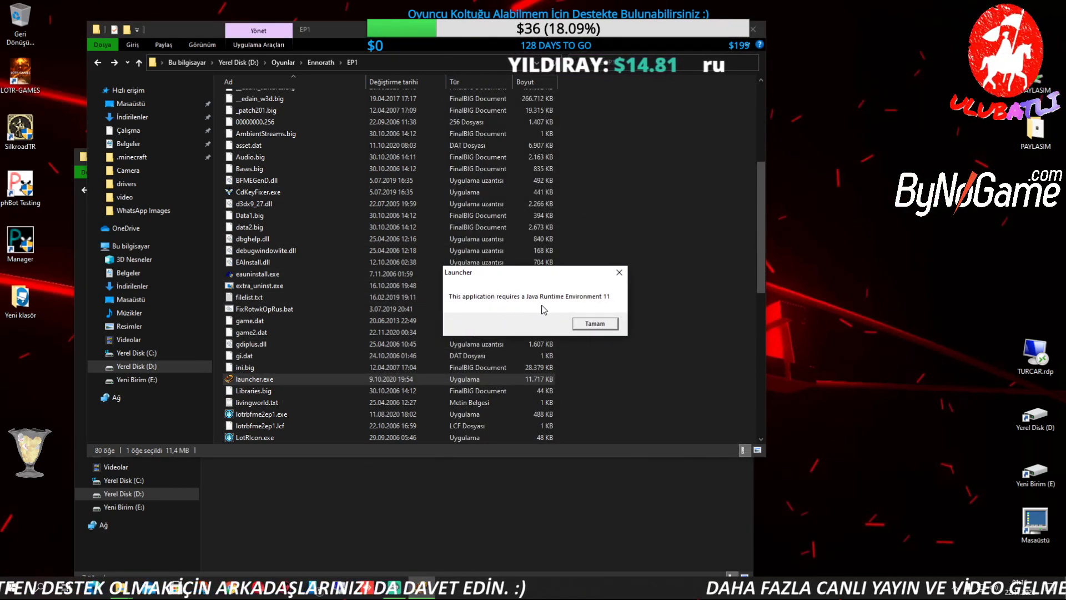
pyautogui.click(593, 321)
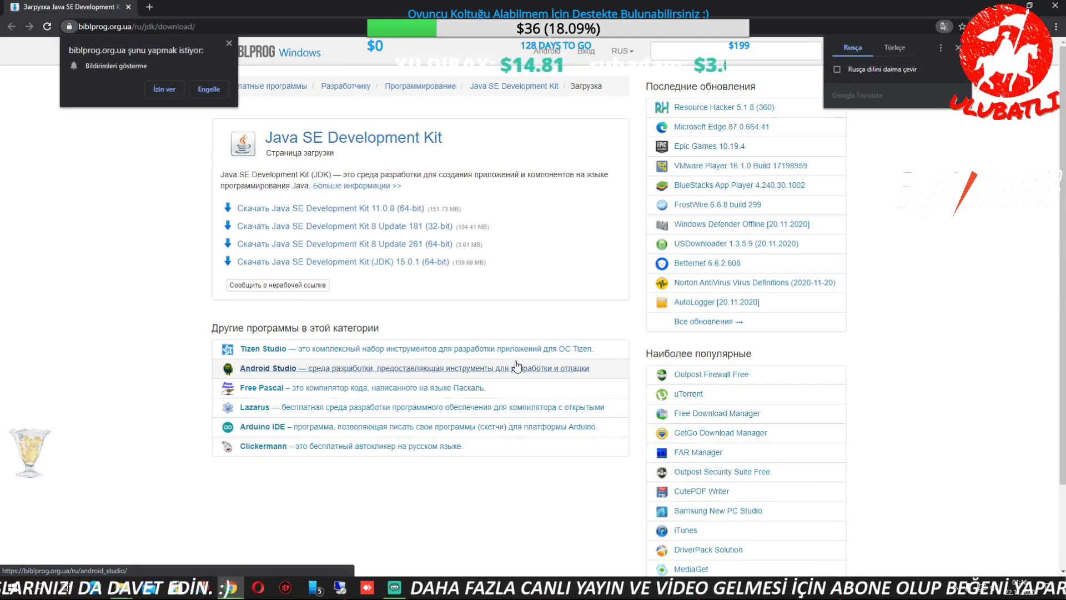
pyautogui.click(206, 91)
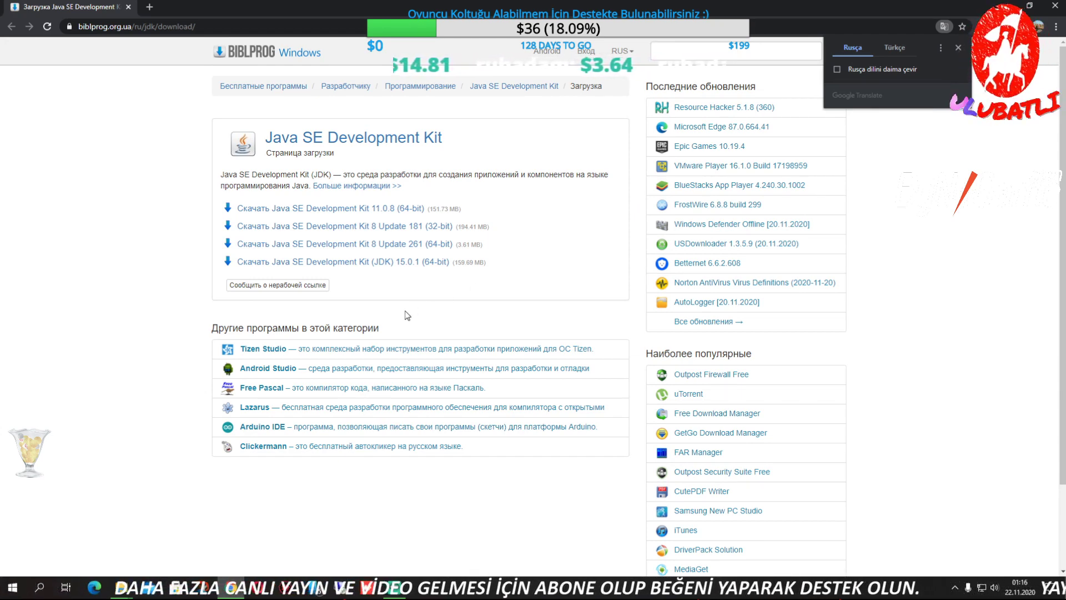
# Search the web for "Java SE Development Kit" and open Oracle's Java SE Development Kit 8 downloads page.
pyautogui.click(449, 146)
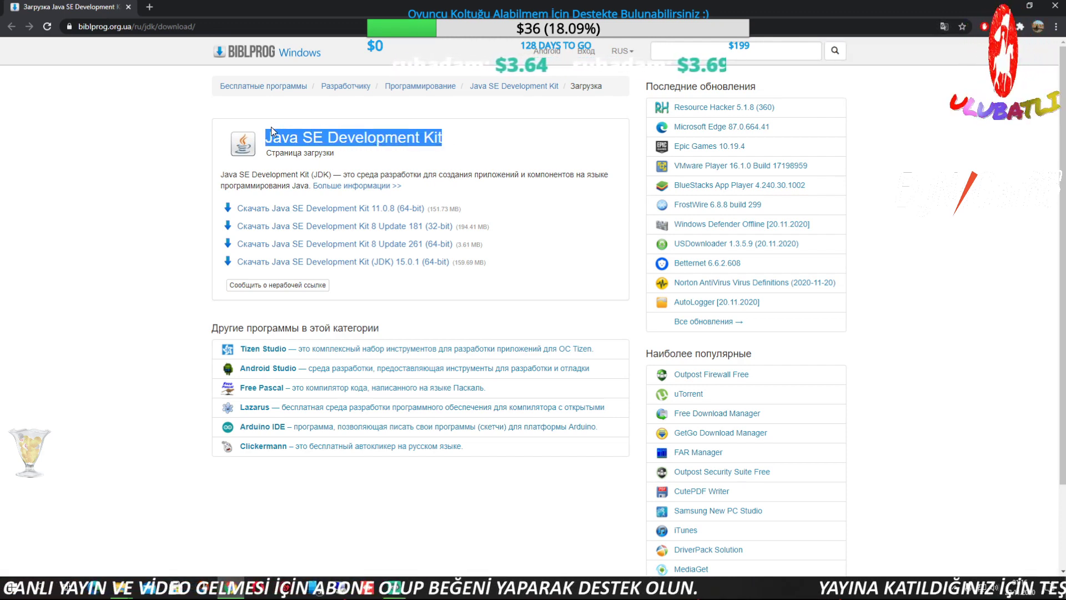
pyautogui.click(236, 25)
pyautogui.write('Java SE Development Kit')
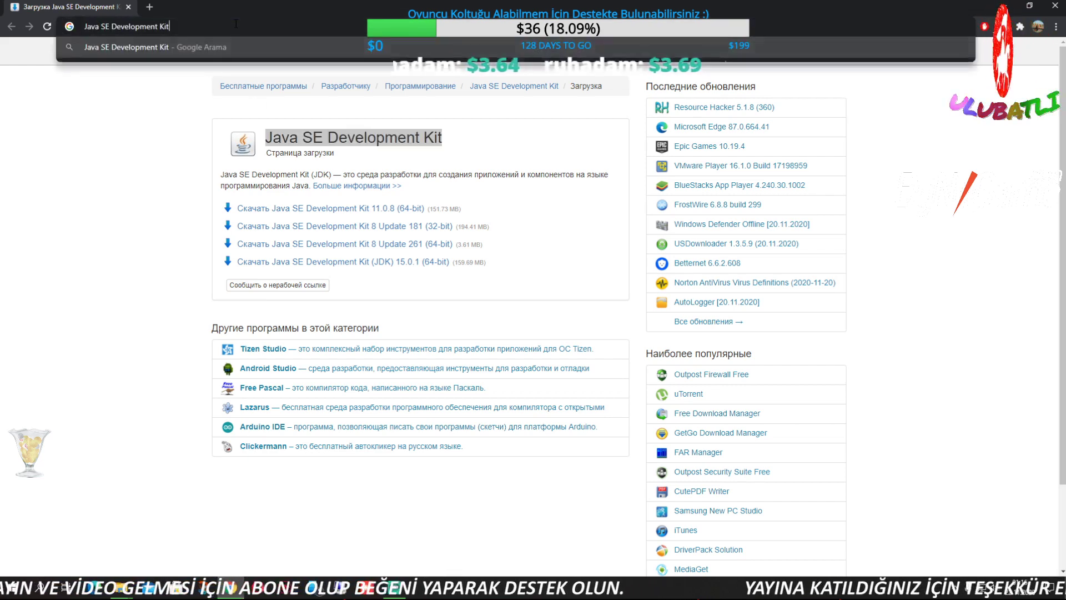
pyautogui.press('Return')
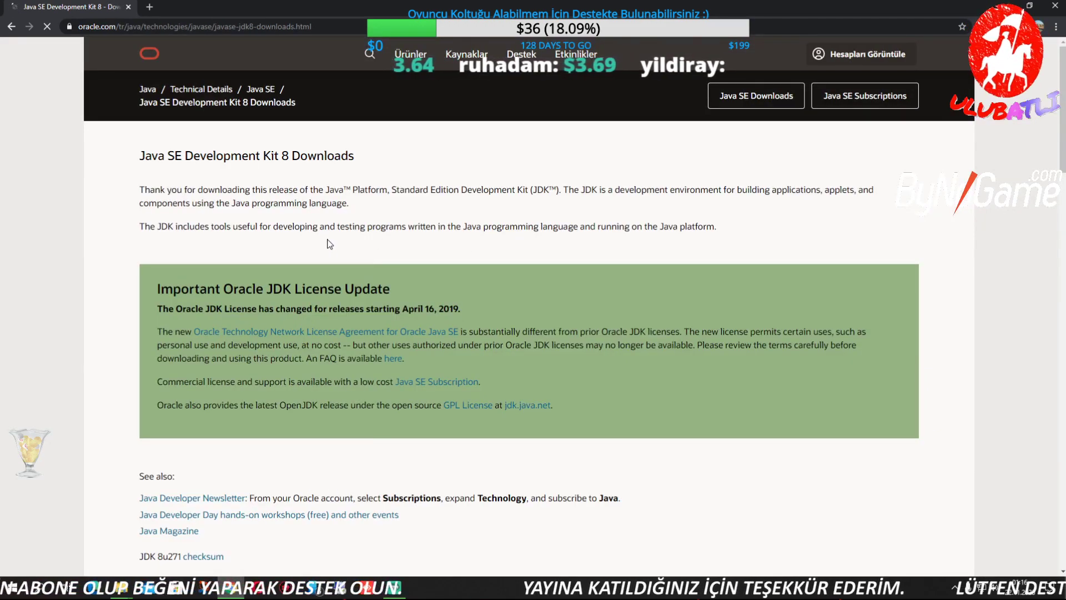
# Go back from the JDK 8 page, open Oracle's Java SE Development Kit 13 downloads page, and review its installer list.
pyautogui.hotkey('alt', 'Left')
pyautogui.click(191, 161)
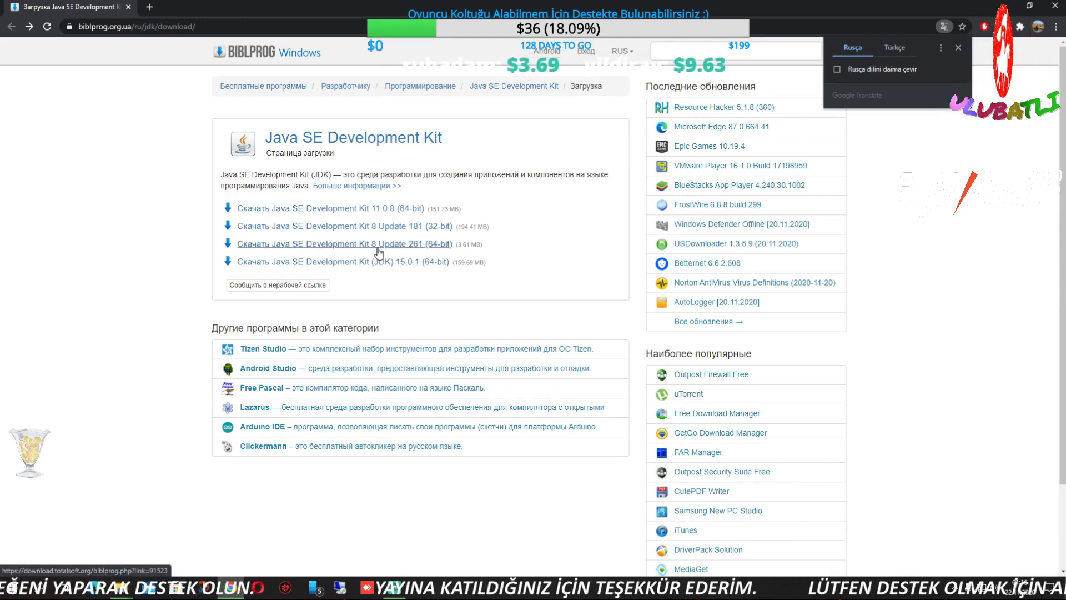
pyautogui.hotkey('alt', 'Left')
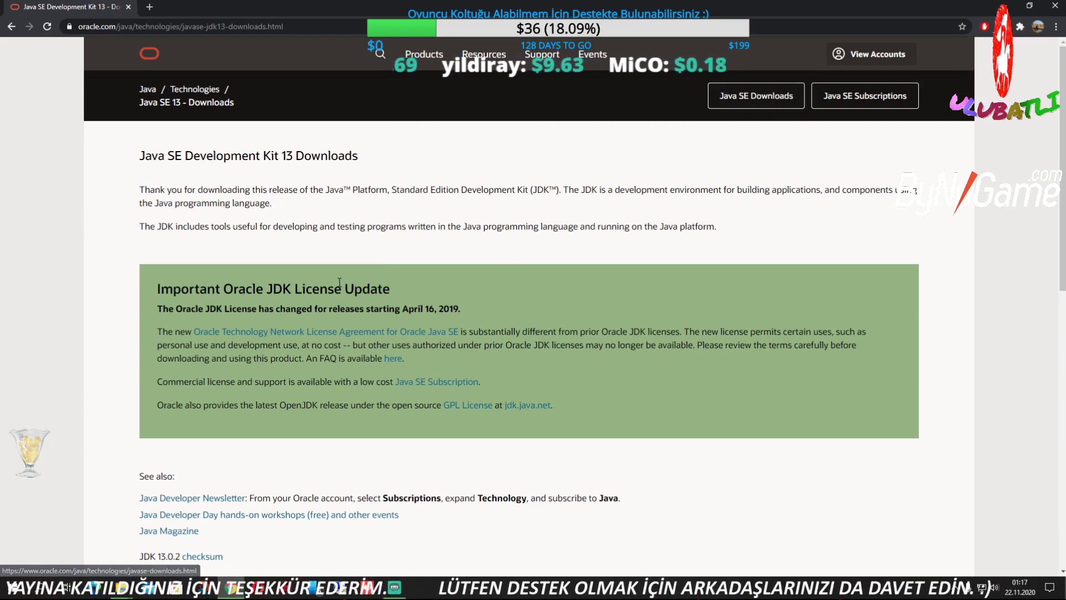
pyautogui.scroll(-8, 333, 296)
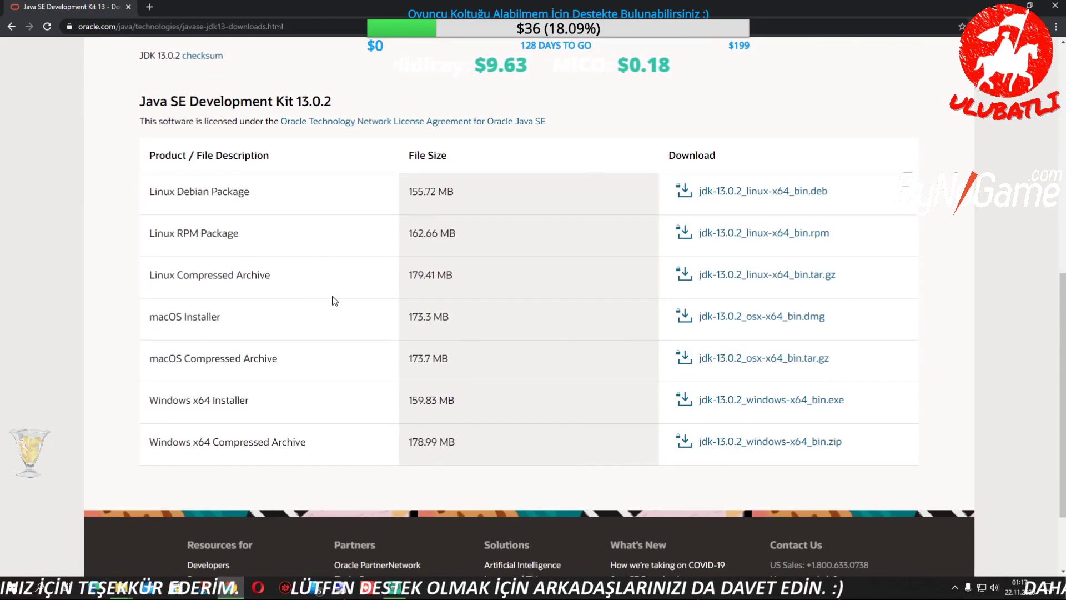
pyautogui.scroll(8, 334, 301)
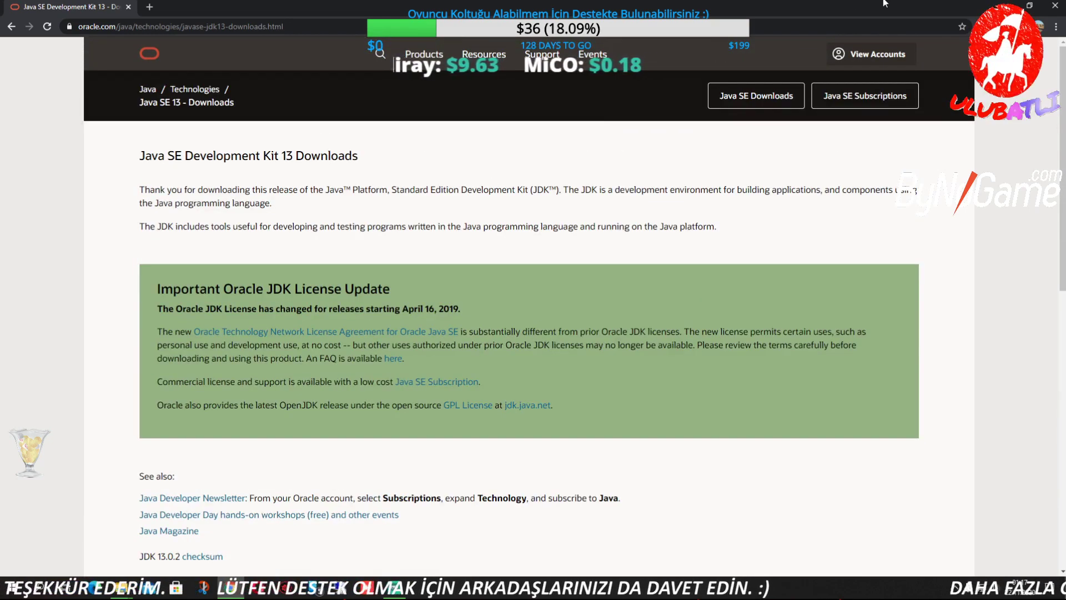
# Minimize the browser, close the EP1 and Ennorath mod folder windows, and open the LOTR-GAMES folder from the desktop.
pyautogui.click(1003, 6)
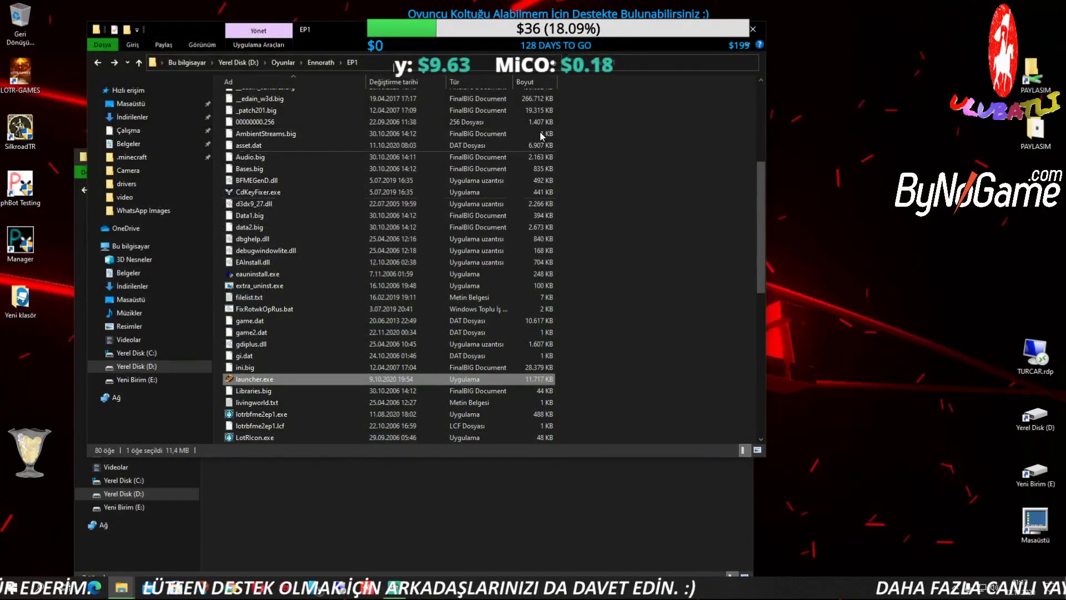
pyautogui.scroll(-4, 316, 325)
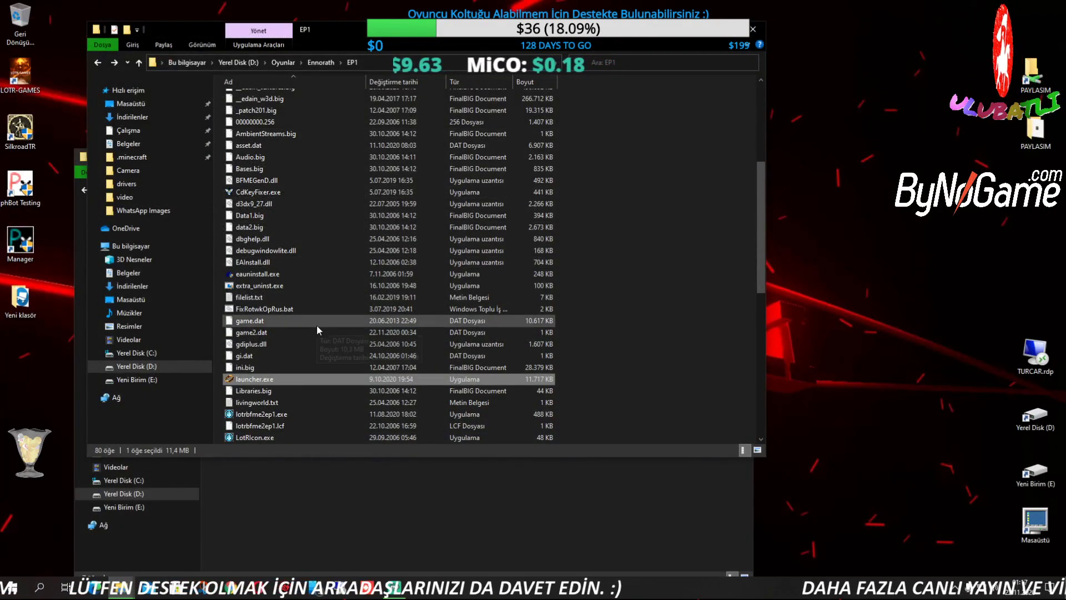
pyautogui.click(752, 29)
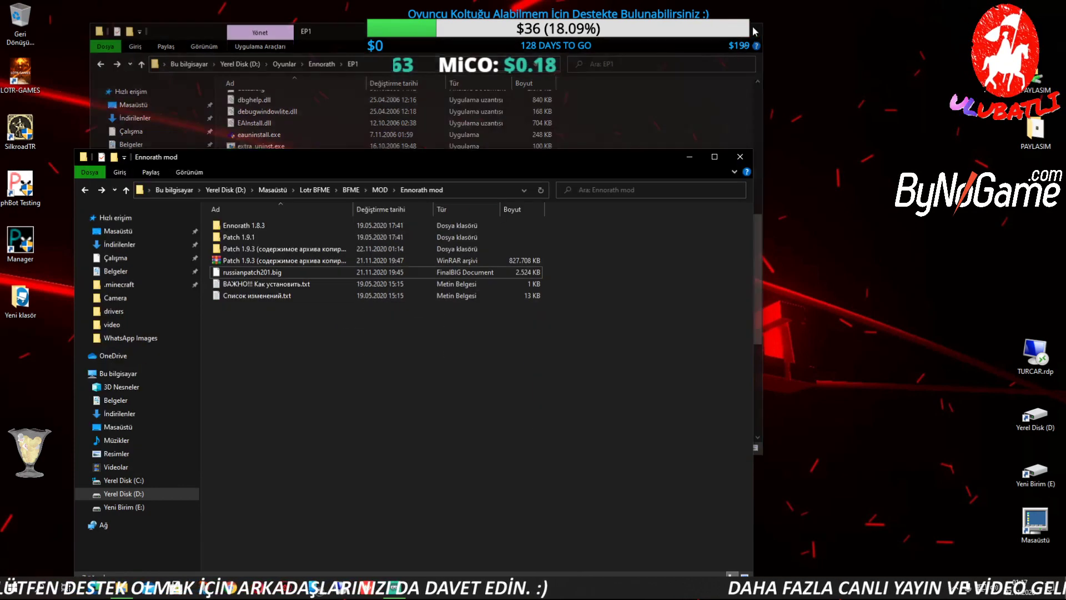
pyautogui.click(740, 157)
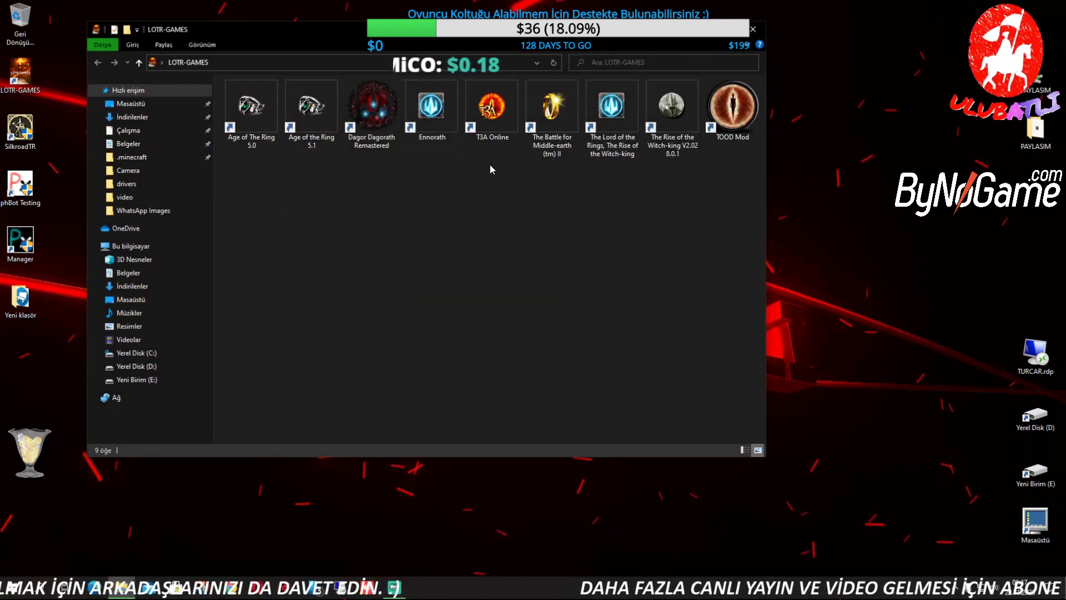
# Change the Ennorath shortcut's icon to the ring icon from launcher.exe in EP1, and apply the shortcut properties.
pyautogui.click(438, 108)
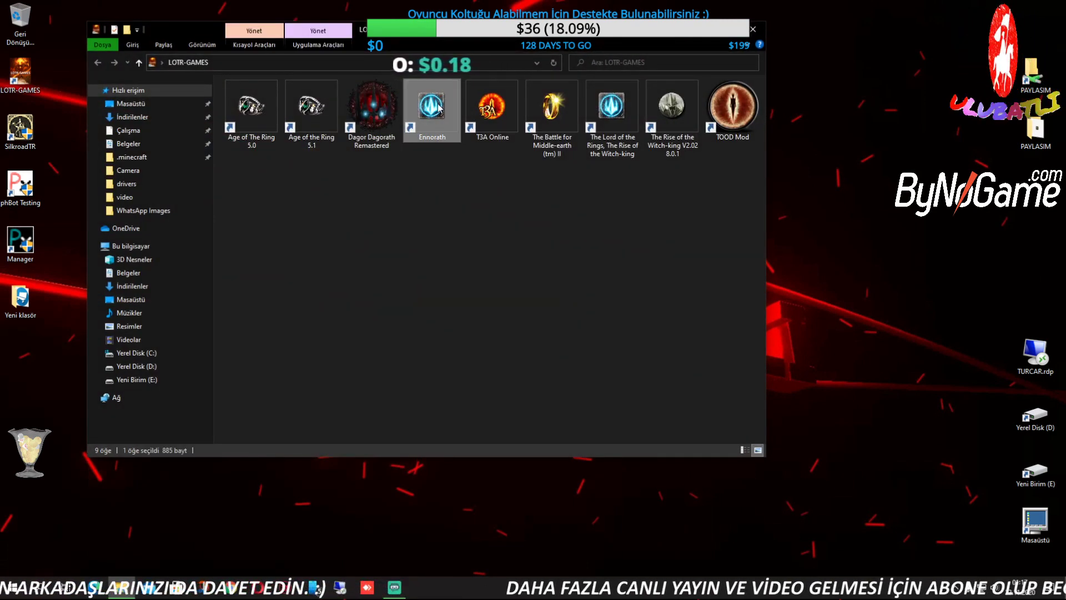
pyautogui.rightClick(437, 108)
pyautogui.click(476, 366)
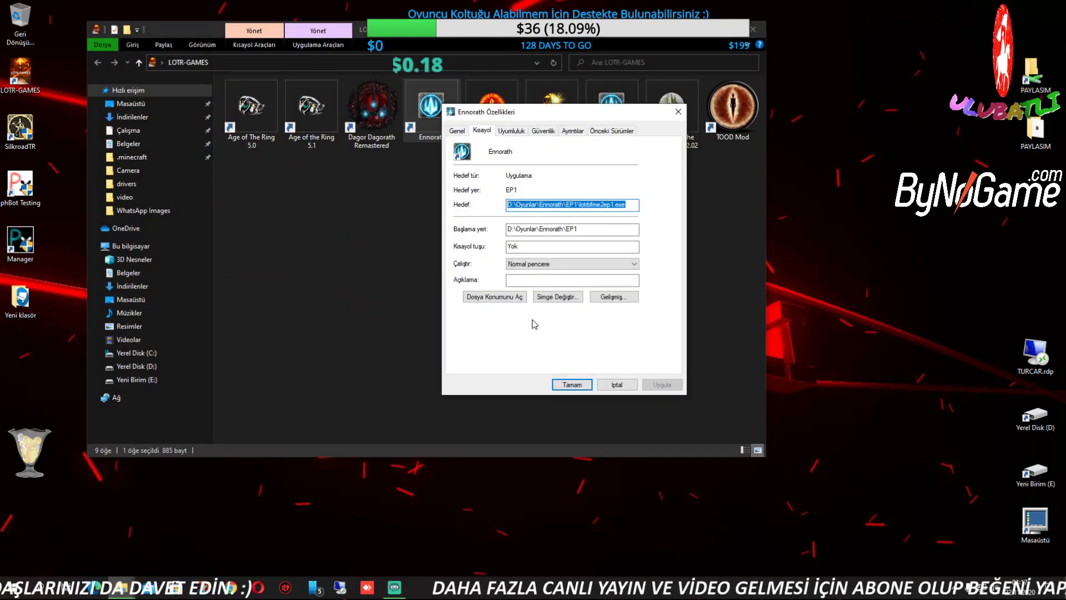
pyautogui.click(556, 295)
pyautogui.click(613, 195)
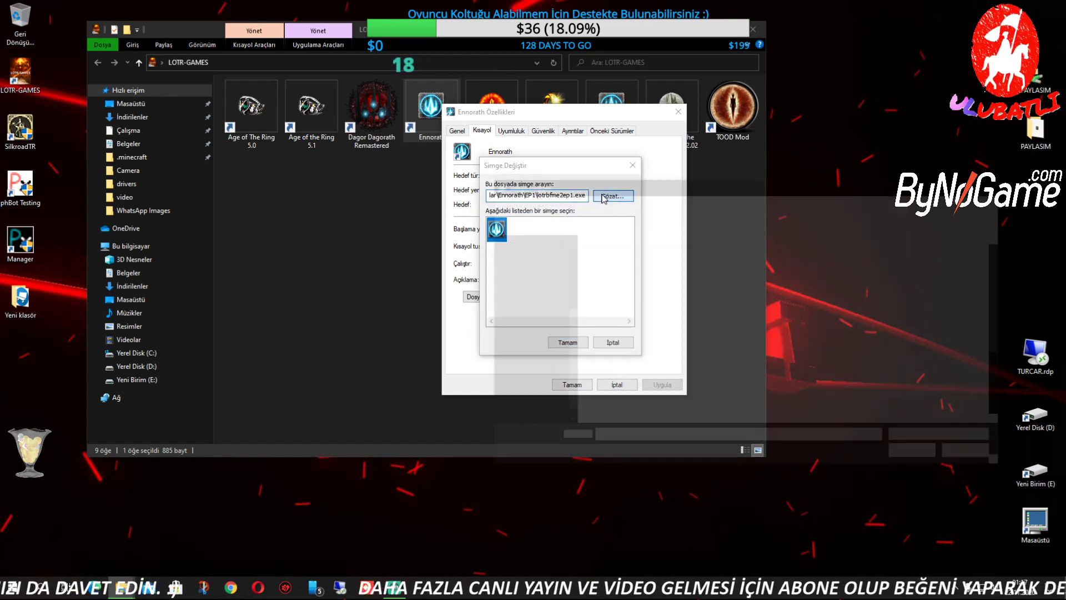
pyautogui.click(618, 419)
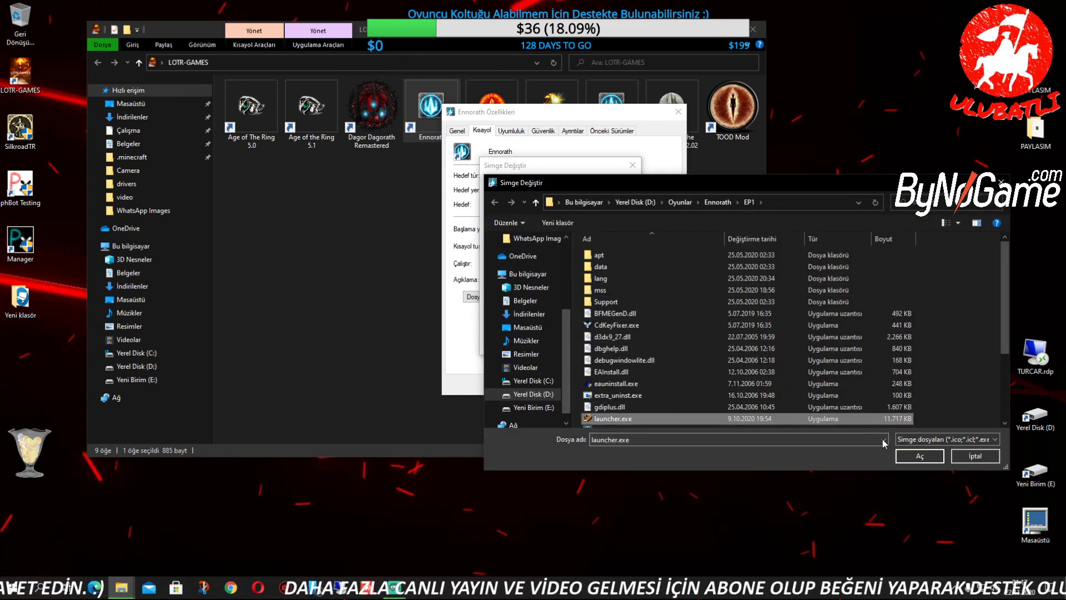
pyautogui.click(919, 455)
pyautogui.click(566, 342)
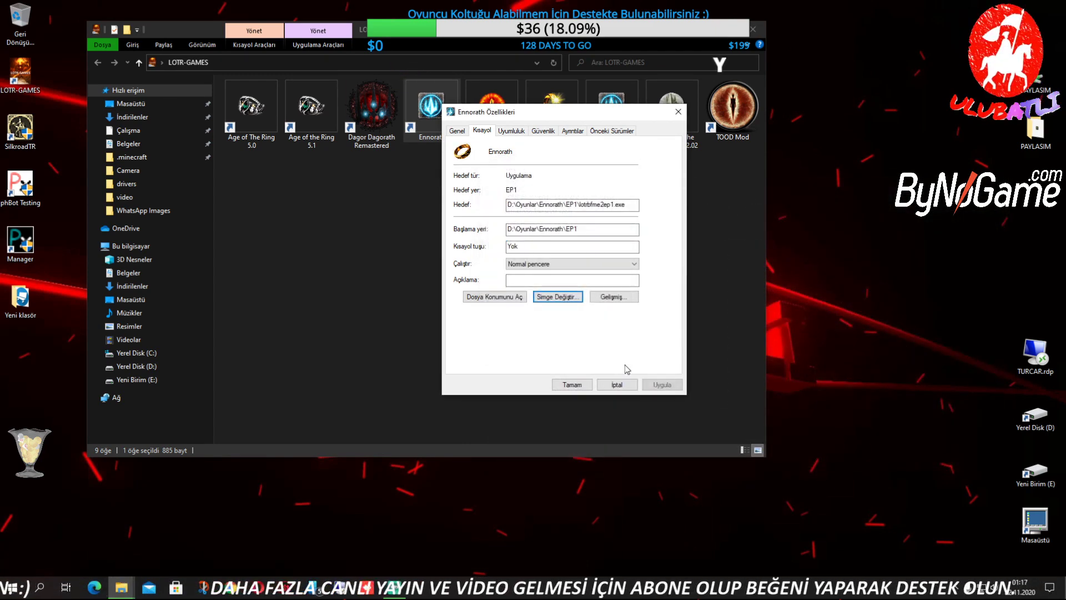
pyautogui.click(661, 385)
pyautogui.click(562, 384)
pyautogui.click(454, 231)
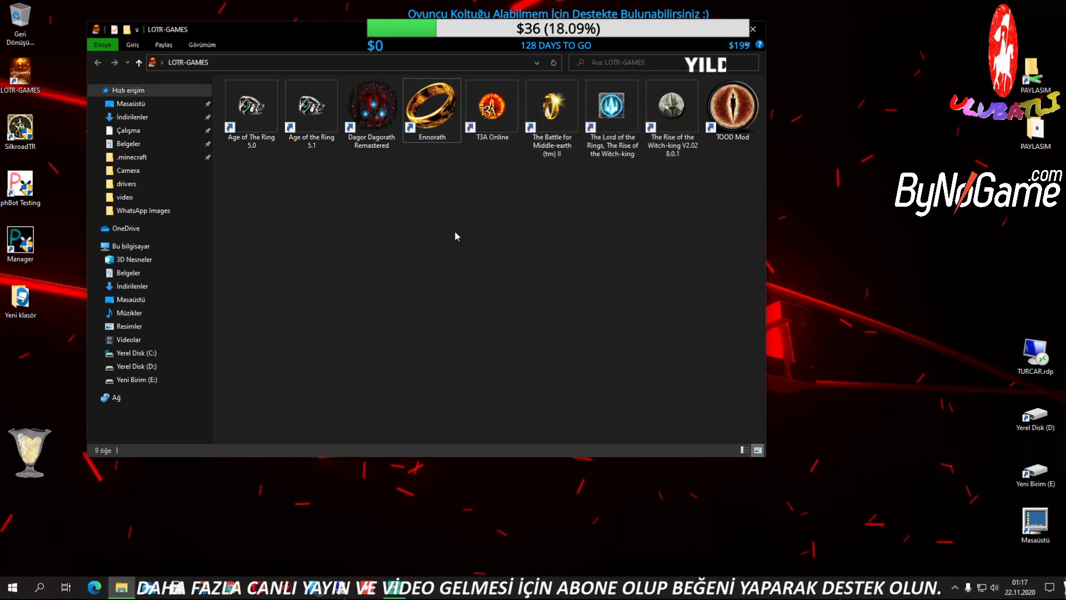
pyautogui.click(398, 115)
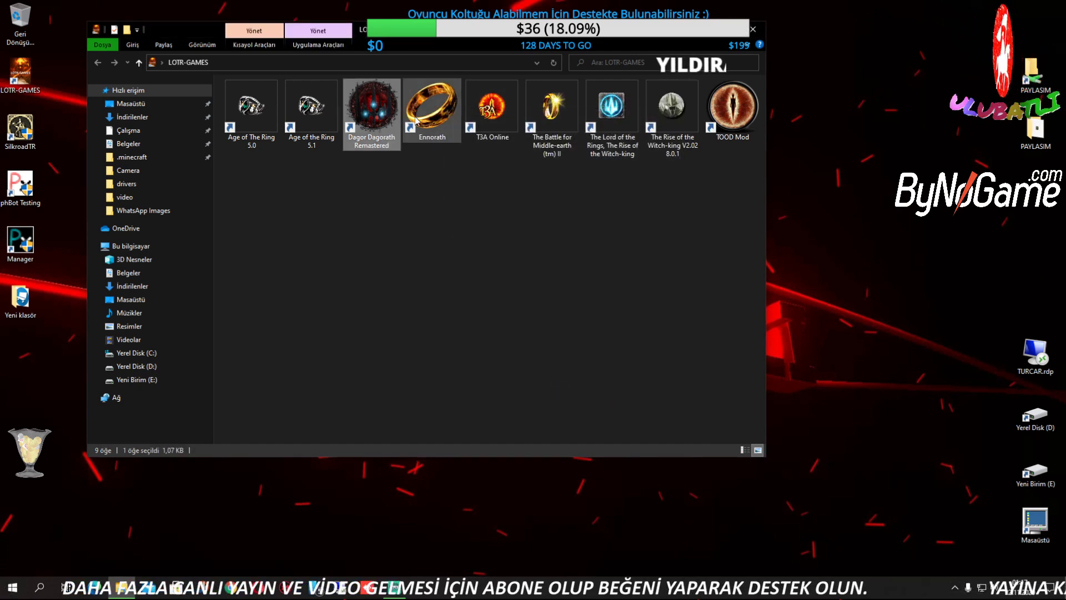
pyautogui.click(432, 111)
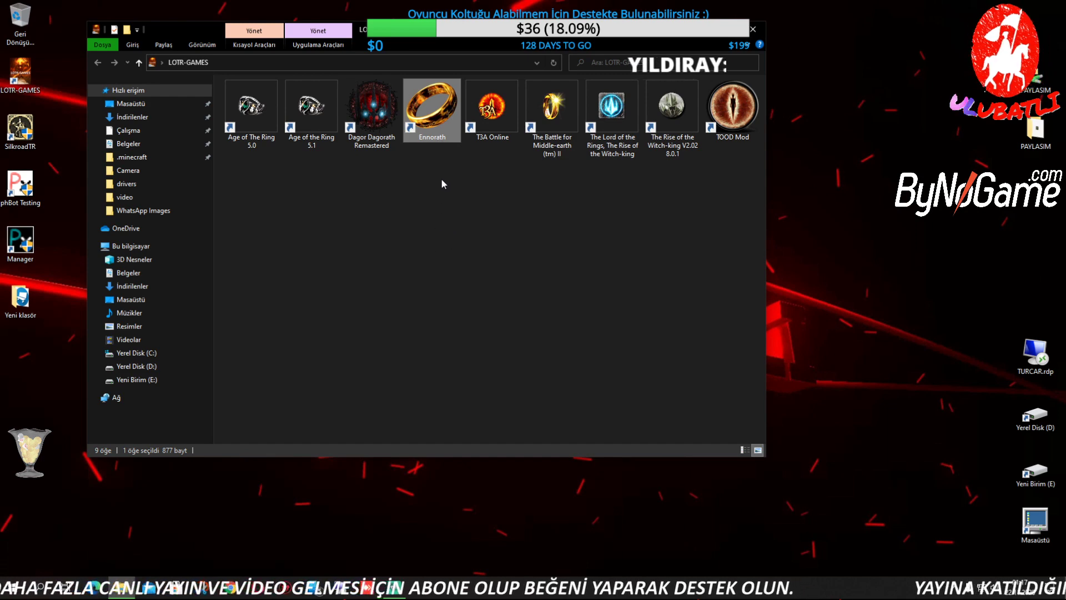